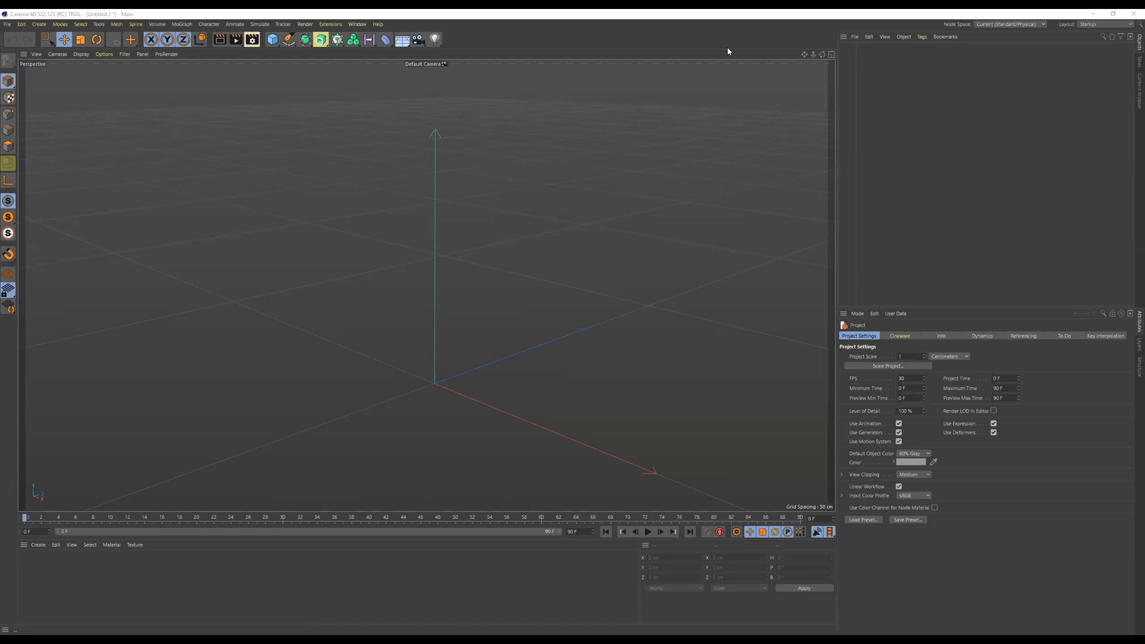
- Add a cube and shape it into a flat floor slab about 630 cm wide and 29 cm thick
{"action": "mouse_move", "coordinate": [551, 252]}
{"action": "left_mouse_down", "text": "alt"}
{"action": "mouse_move", "coordinate": [529, 263]}
{"action": "mouse_move", "coordinate": [557, 270]}
{"action": "mouse_move", "coordinate": [542, 271]}
{"action": "mouse_move", "coordinate": [553, 245]}
{"action": "left_mouse_up", "text": "alt"}
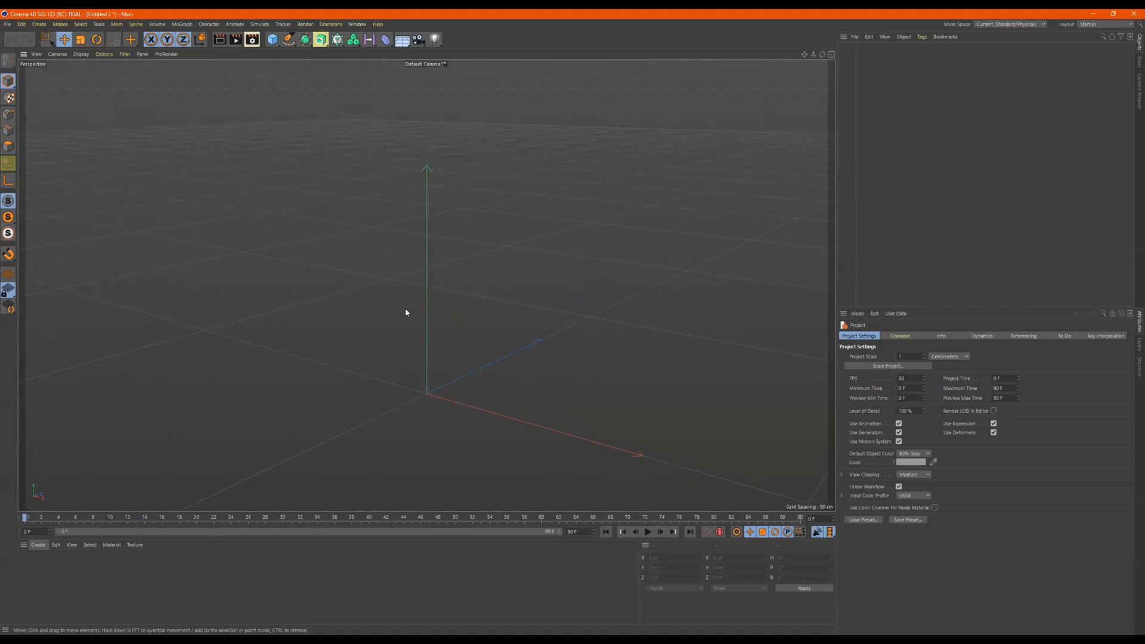
{"action": "left_click", "coordinate": [273, 40]}
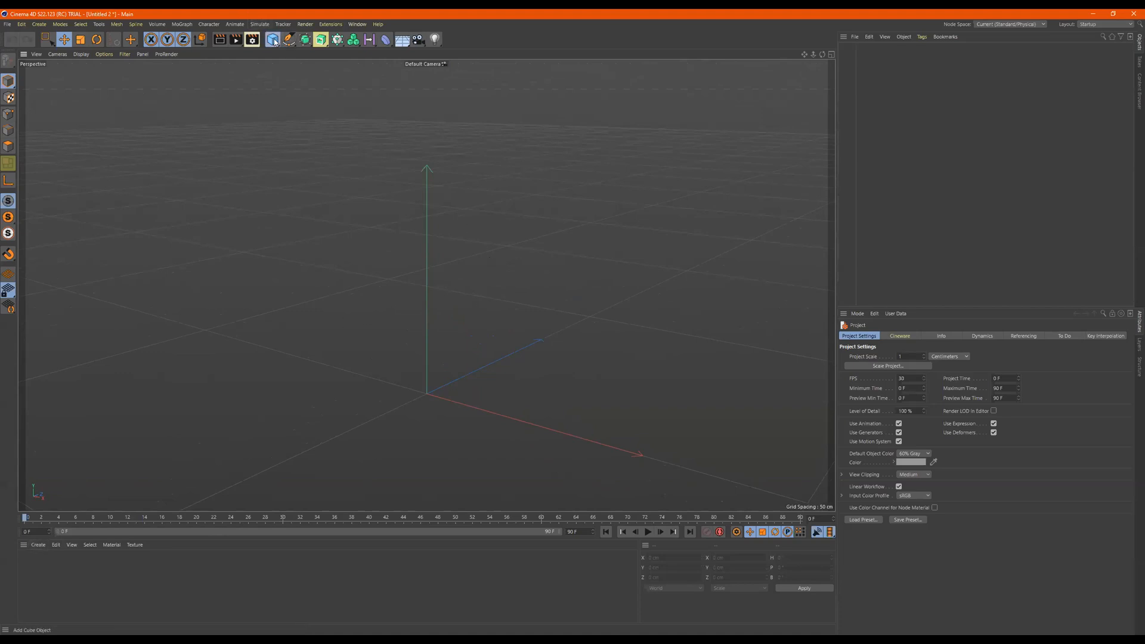
{"action": "left_click_drag", "start_coordinate": [429, 332], "coordinate": [435, 386]}
{"action": "left_click_drag", "start_coordinate": [486, 414], "coordinate": [639, 454]}
{"action": "left_click_drag", "start_coordinate": [468, 378], "coordinate": [575, 332]}
{"action": "scroll", "coordinate": [456, 335], "scroll_direction": "down", "scroll_amount": 5}
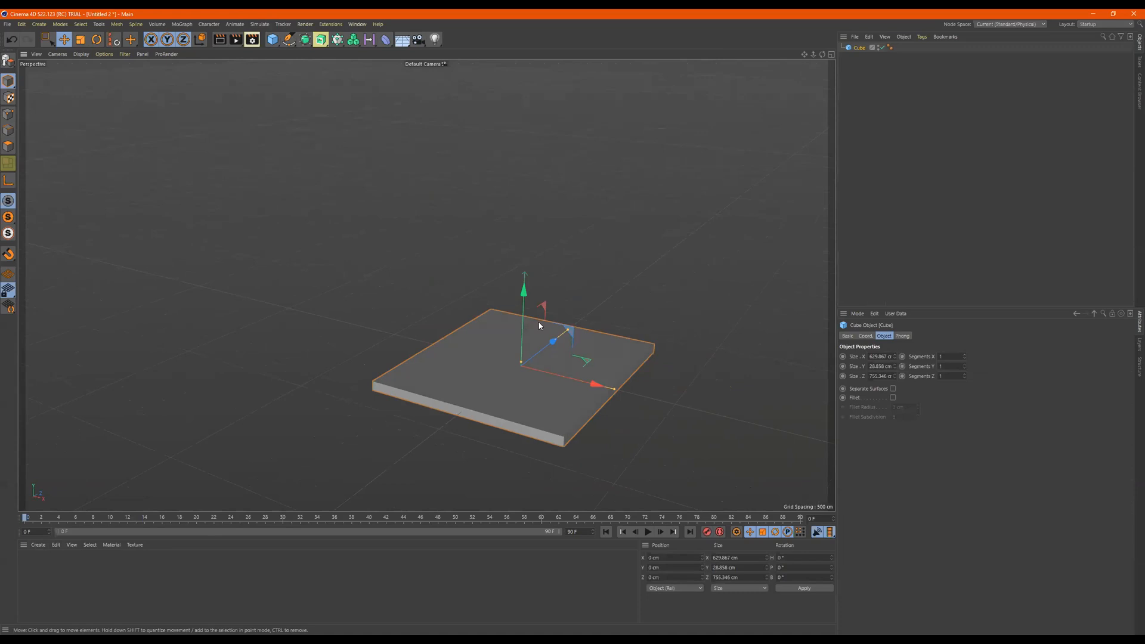
- Make an upright side wall about 44 cm thick and 514 cm high on the floor, and duplicate it toward the opposite side
{"action": "left_click_drag", "start_coordinate": [600, 388], "coordinate": [363, 192], "text": "ctrl"}
{"action": "left_click_drag", "start_coordinate": [429, 287], "coordinate": [502, 324]}
{"action": "mouse_move", "coordinate": [434, 210]}
{"action": "left_mouse_down"}
{"action": "mouse_move", "coordinate": [437, 188]}
{"action": "mouse_move", "coordinate": [435, 224]}
{"action": "mouse_move", "coordinate": [434, 178]}
{"action": "mouse_move", "coordinate": [435, 210]}
{"action": "left_mouse_up"}
{"action": "left_click_drag", "start_coordinate": [499, 240], "coordinate": [596, 381], "text": "alt"}
- Rotate the duplicated wall to a heading of 90°
{"action": "key", "text": "r"}
{"action": "left_click_drag", "start_coordinate": [808, 560], "coordinate": [739, 530]}
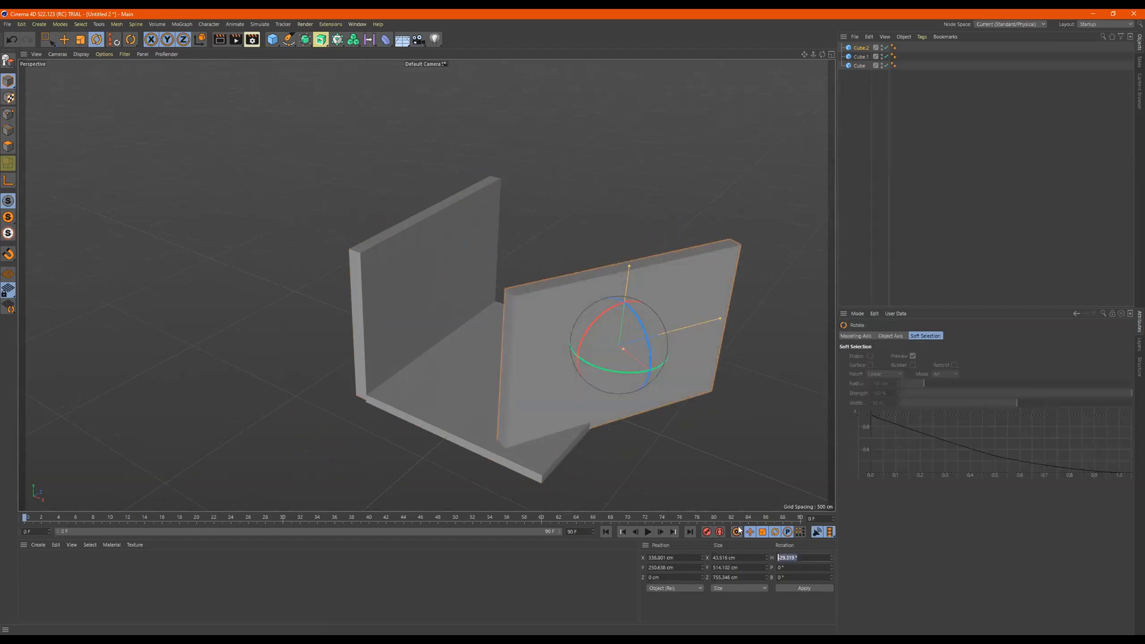
{"action": "type", "text": "90"}
{"action": "key", "text": "Return"}
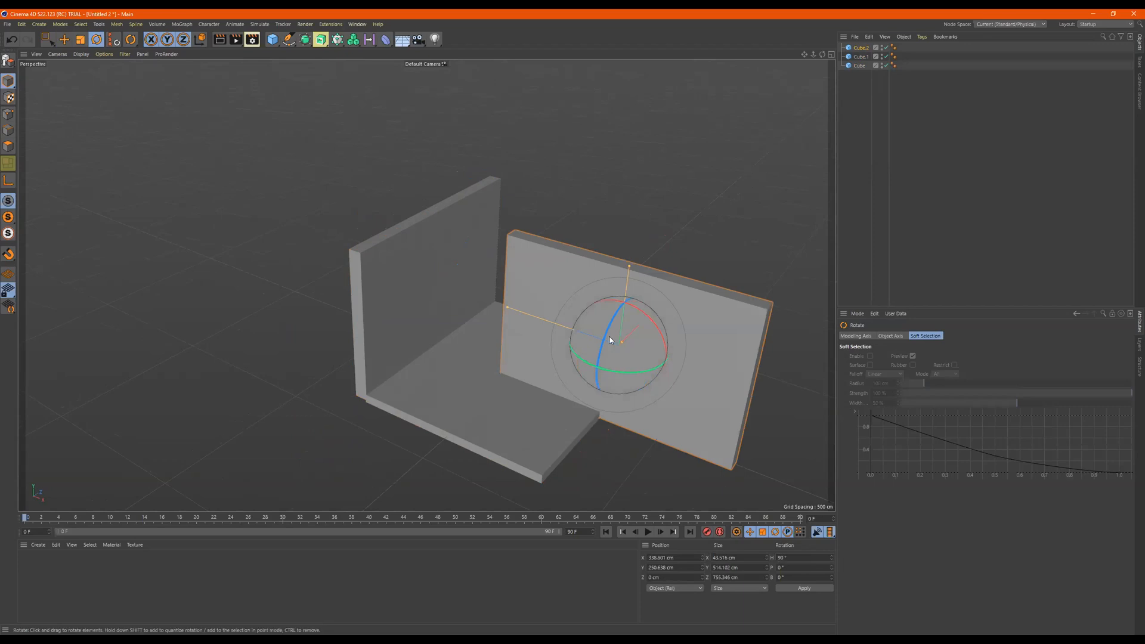
- Move the rotated wall to the floor's back edge and widen the floor to about 805 cm to meet its end
{"action": "left_click_drag", "start_coordinate": [610, 339], "coordinate": [616, 349], "text": "alt"}
{"action": "key", "text": "e"}
{"action": "left_click_drag", "start_coordinate": [649, 307], "coordinate": [696, 249]}
{"action": "left_click_drag", "start_coordinate": [596, 256], "coordinate": [525, 230]}
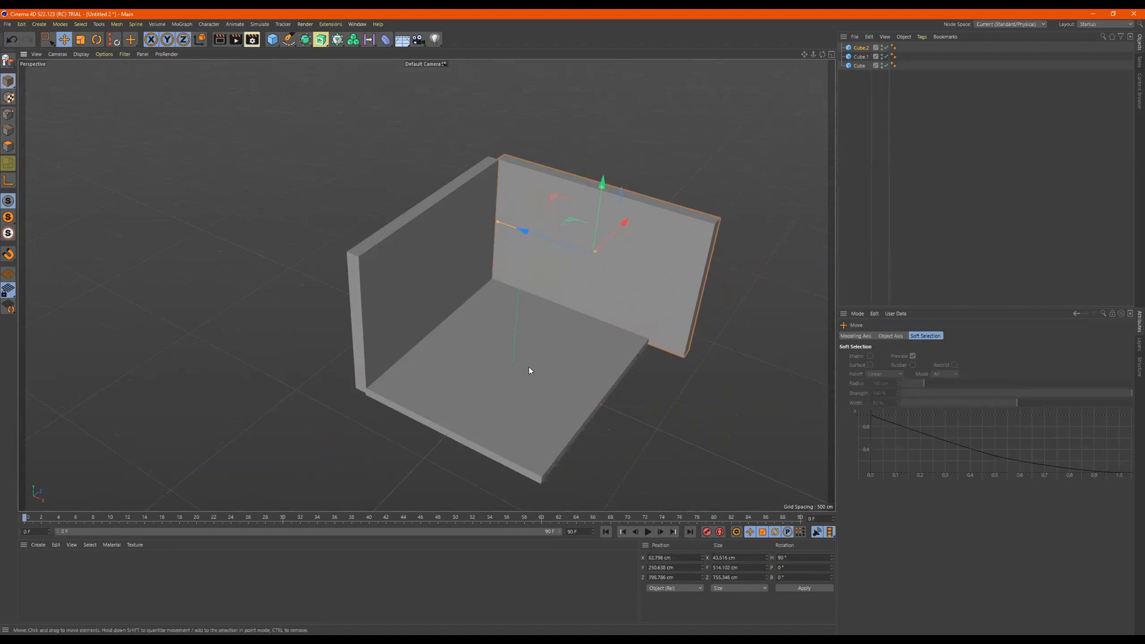
{"action": "left_click", "coordinate": [529, 371]}
{"action": "left_click_drag", "start_coordinate": [616, 416], "coordinate": [602, 390]}
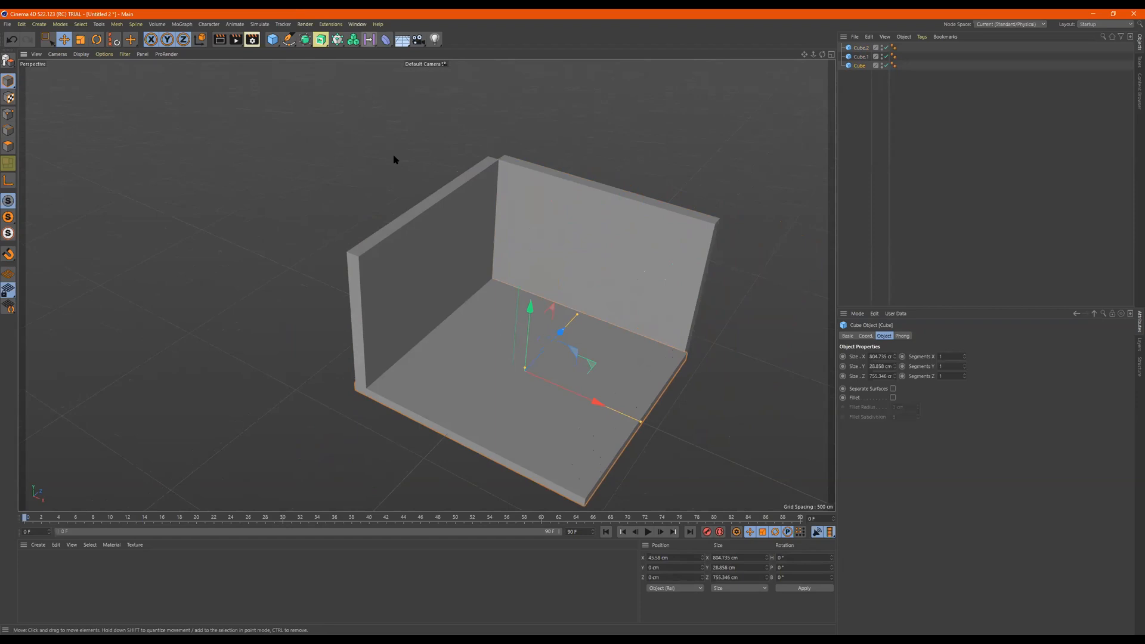
- Add a cylinder standing near the side wall and a torus with a tube about 63 cm thick
{"action": "left_click_drag", "start_coordinate": [273, 39], "coordinate": [444, 52]}
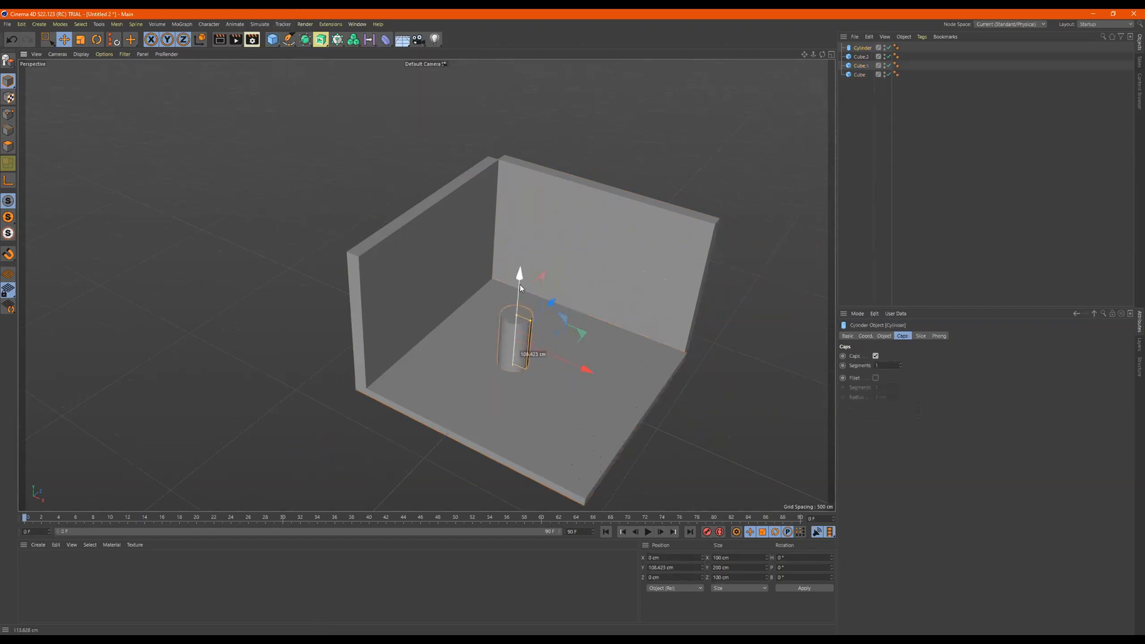
{"action": "left_click_drag", "start_coordinate": [572, 354], "coordinate": [523, 335]}
{"action": "left_click_drag", "start_coordinate": [278, 45], "coordinate": [311, 84]}
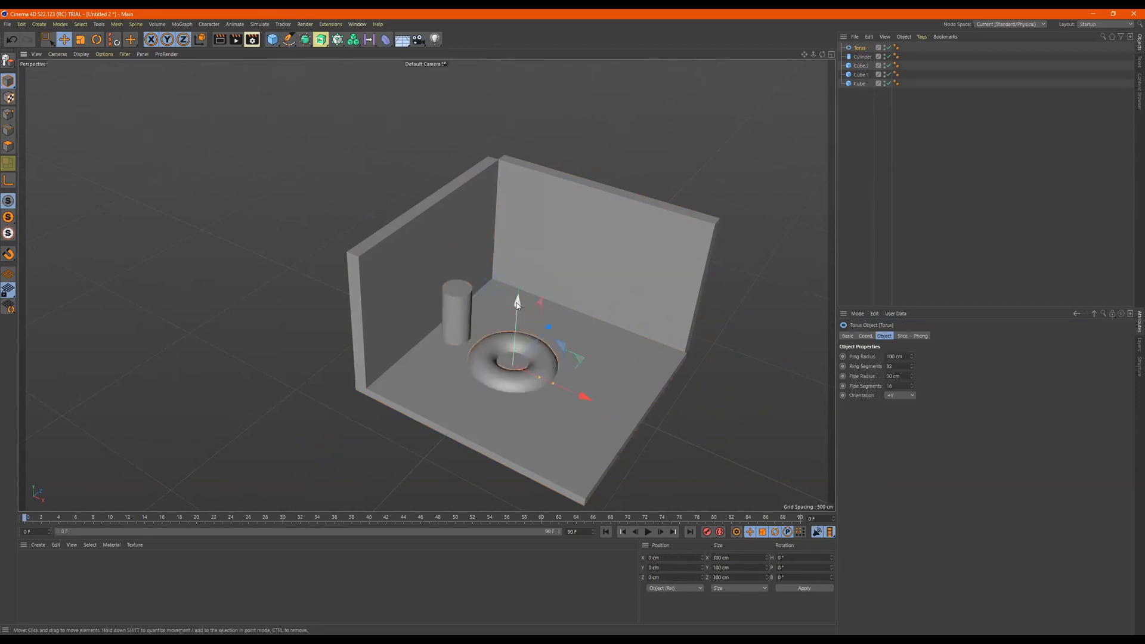
{"action": "left_click_drag", "start_coordinate": [524, 301], "coordinate": [521, 276]}
{"action": "mouse_move", "coordinate": [542, 359]}
{"action": "left_mouse_down"}
{"action": "mouse_move", "coordinate": [563, 363]}
{"action": "mouse_move", "coordinate": [550, 361]}
{"action": "left_mouse_up"}
- Turn the torus upright with a pitch of about 93° and raise it in front of the back wall
{"action": "key", "text": "r"}
{"action": "mouse_move", "coordinate": [526, 301]}
{"action": "left_mouse_down"}
{"action": "mouse_move", "coordinate": [468, 388]}
{"action": "mouse_move", "coordinate": [486, 389]}
{"action": "mouse_move", "coordinate": [552, 315]}
{"action": "mouse_move", "coordinate": [540, 306]}
{"action": "left_mouse_up"}
{"action": "key", "text": "e"}
{"action": "left_click_drag", "start_coordinate": [576, 219], "coordinate": [578, 192]}
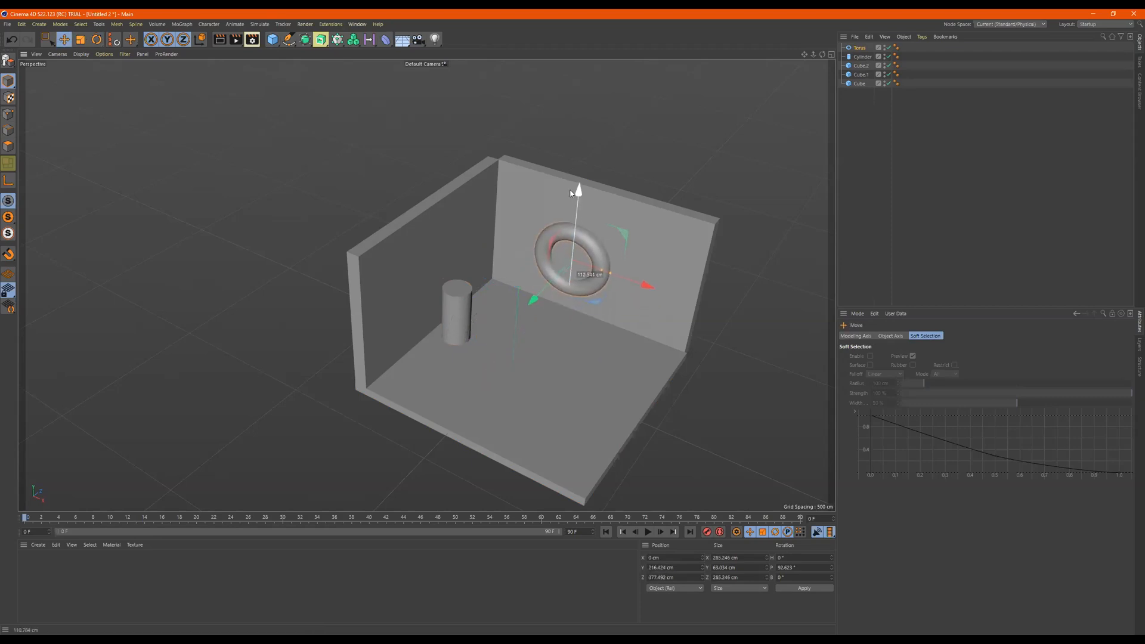
{"action": "left_click_drag", "start_coordinate": [536, 293], "coordinate": [533, 297]}
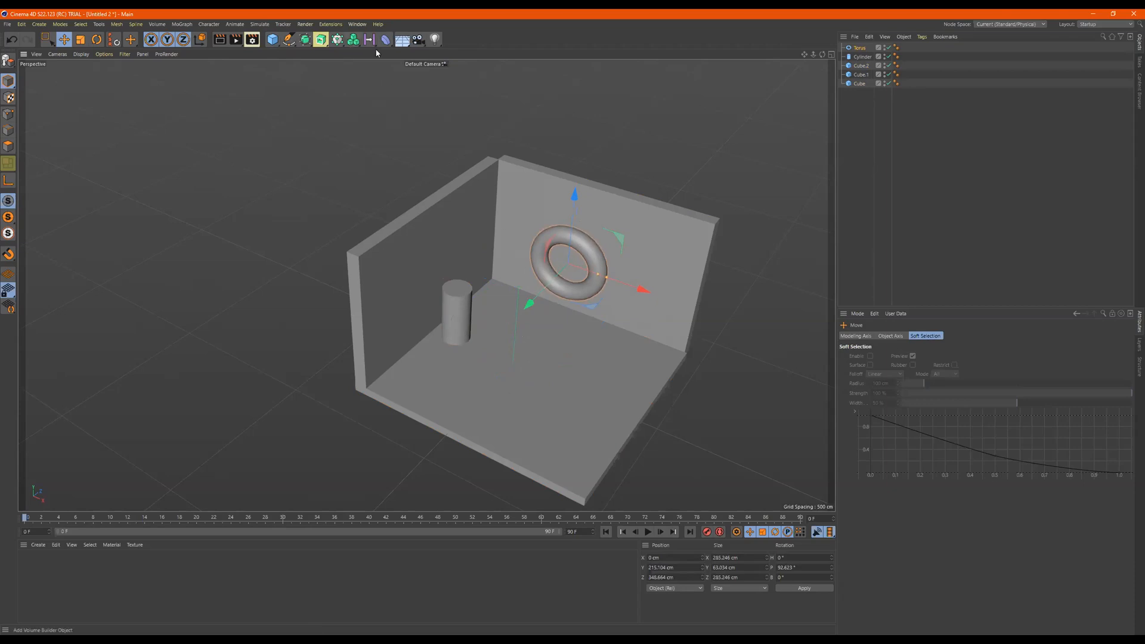
- Add a sphere below the torus and place a smaller copy with a radius of about 55 cm beside it
{"action": "left_click", "coordinate": [274, 40]}
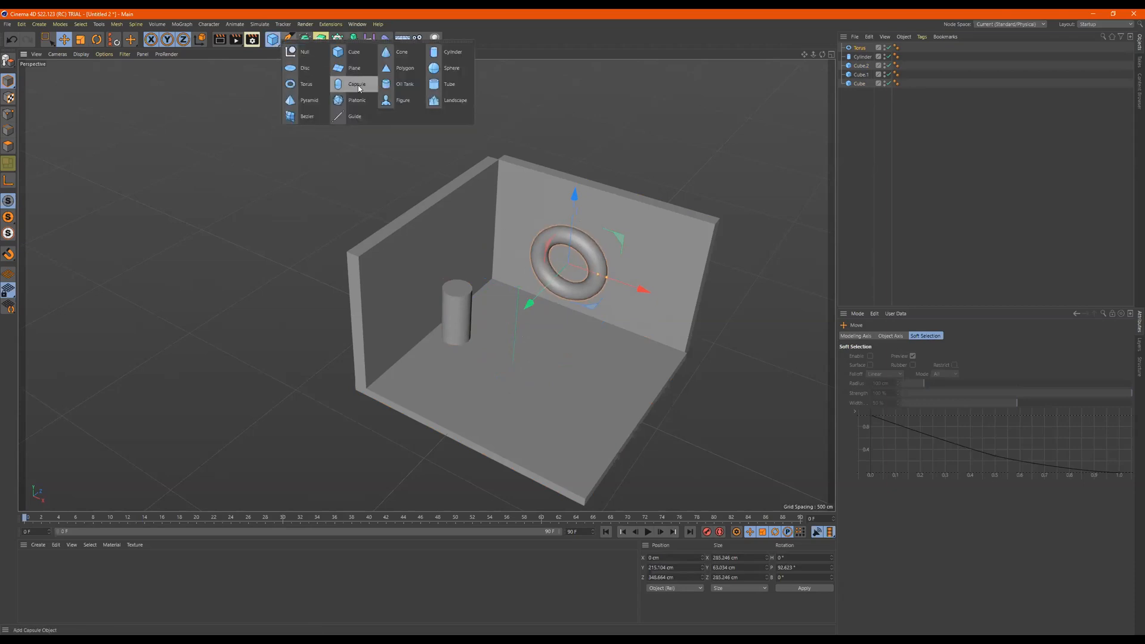
{"action": "left_click", "coordinate": [449, 68]}
{"action": "left_click_drag", "start_coordinate": [522, 272], "coordinate": [573, 269]}
{"action": "mouse_move", "coordinate": [617, 340]}
{"action": "left_mouse_down", "text": "ctrl"}
{"action": "mouse_move", "coordinate": [692, 366]}
{"action": "mouse_move", "coordinate": [628, 348]}
{"action": "left_mouse_up", "text": "ctrl"}
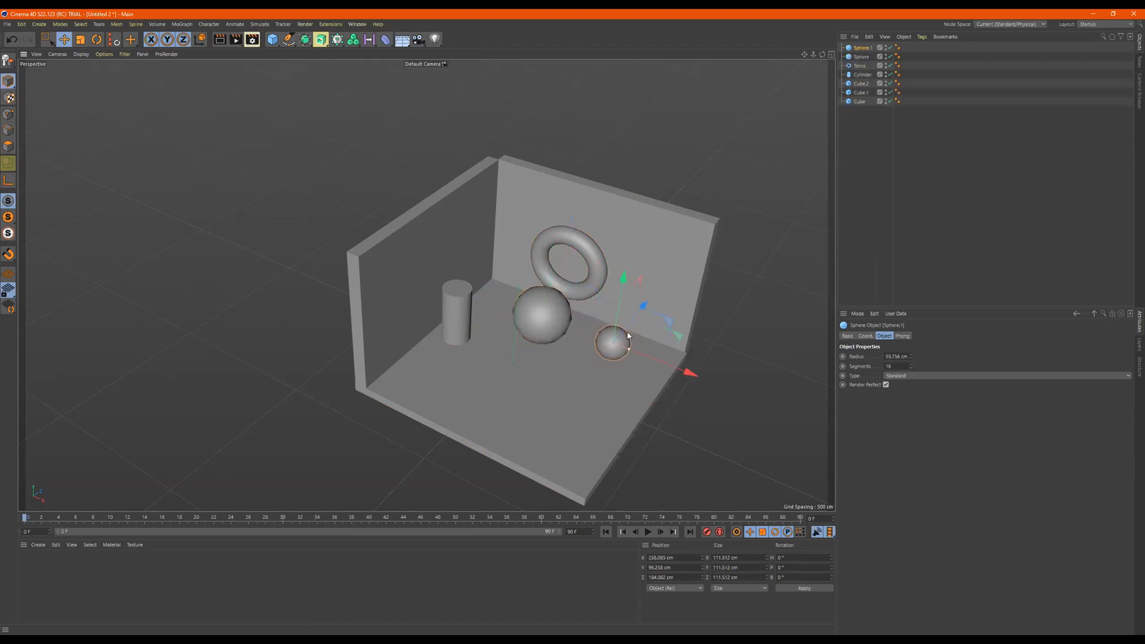
- Add a figure and position it toward the front of the floor, between the cylinder and the large sphere
{"action": "left_click", "coordinate": [273, 39]}
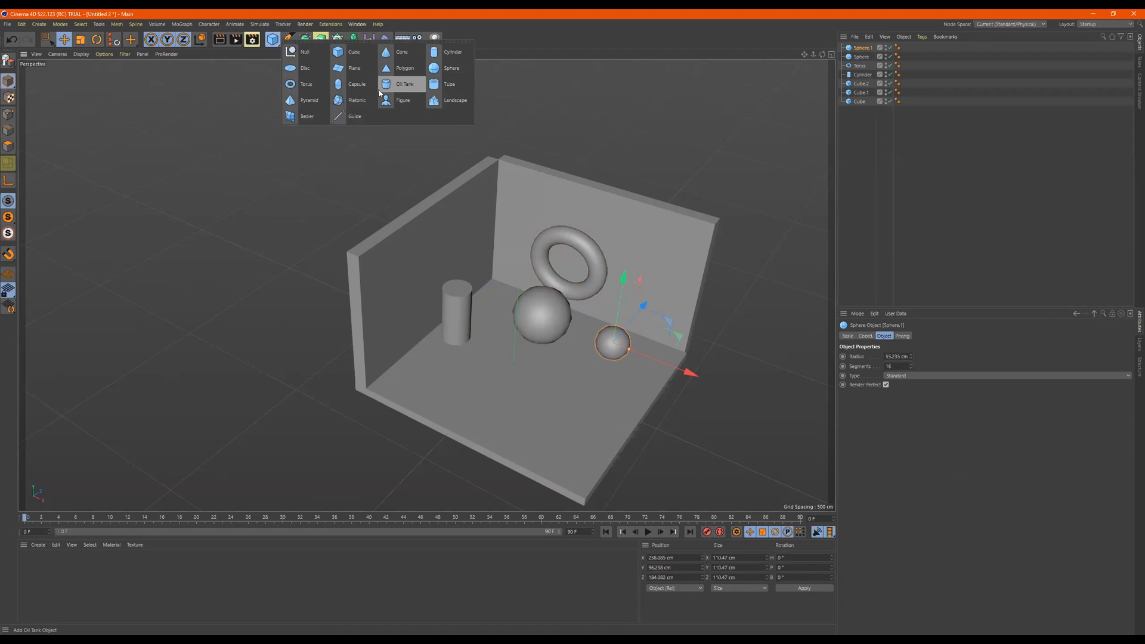
{"action": "left_click", "coordinate": [399, 100]}
{"action": "left_click_drag", "start_coordinate": [517, 307], "coordinate": [558, 309]}
{"action": "middle_click_drag", "start_coordinate": [558, 309], "coordinate": [458, 283], "text": "alt"}
{"action": "mouse_move", "coordinate": [510, 274]}
{"action": "left_mouse_down", "text": "alt"}
{"action": "mouse_move", "coordinate": [519, 256]}
{"action": "mouse_move", "coordinate": [519, 278]}
{"action": "left_mouse_up", "text": "alt"}
{"action": "middle_click_drag", "start_coordinate": [520, 273], "coordinate": [584, 256], "text": "alt"}
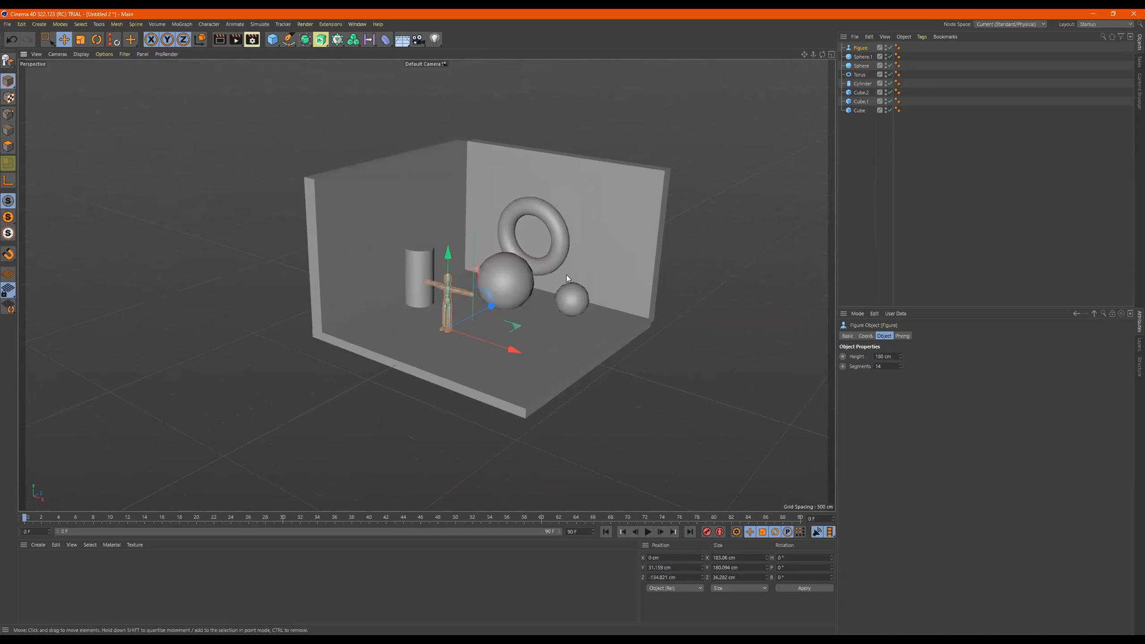
- Create a new node material and name it Walls
{"action": "left_click", "coordinate": [38, 545]}
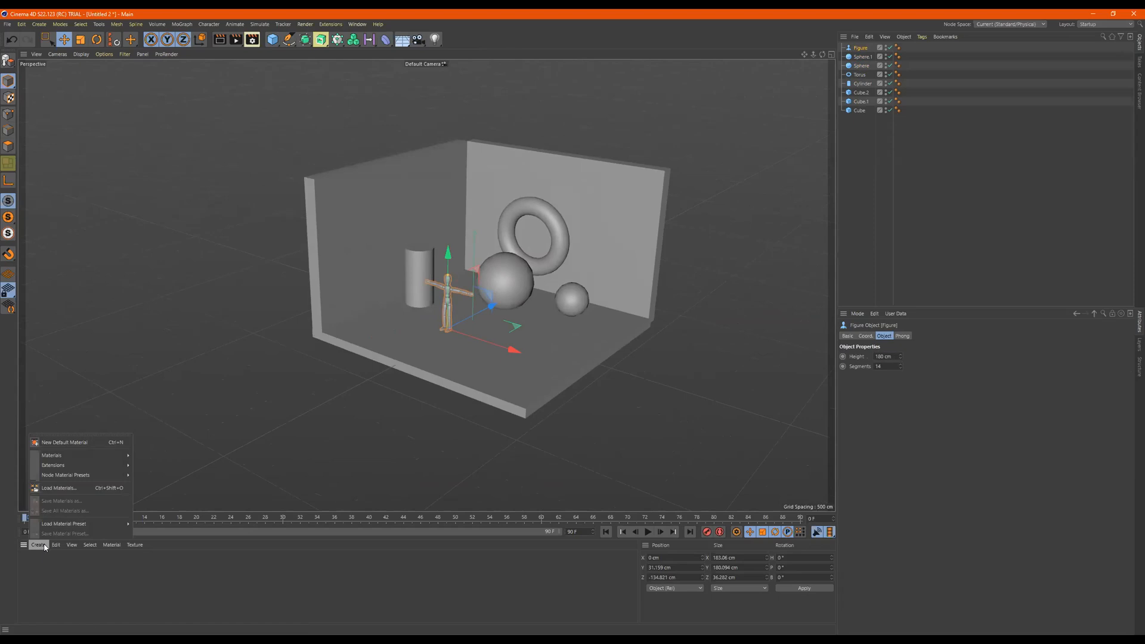
{"action": "mouse_move", "coordinate": [71, 456]}
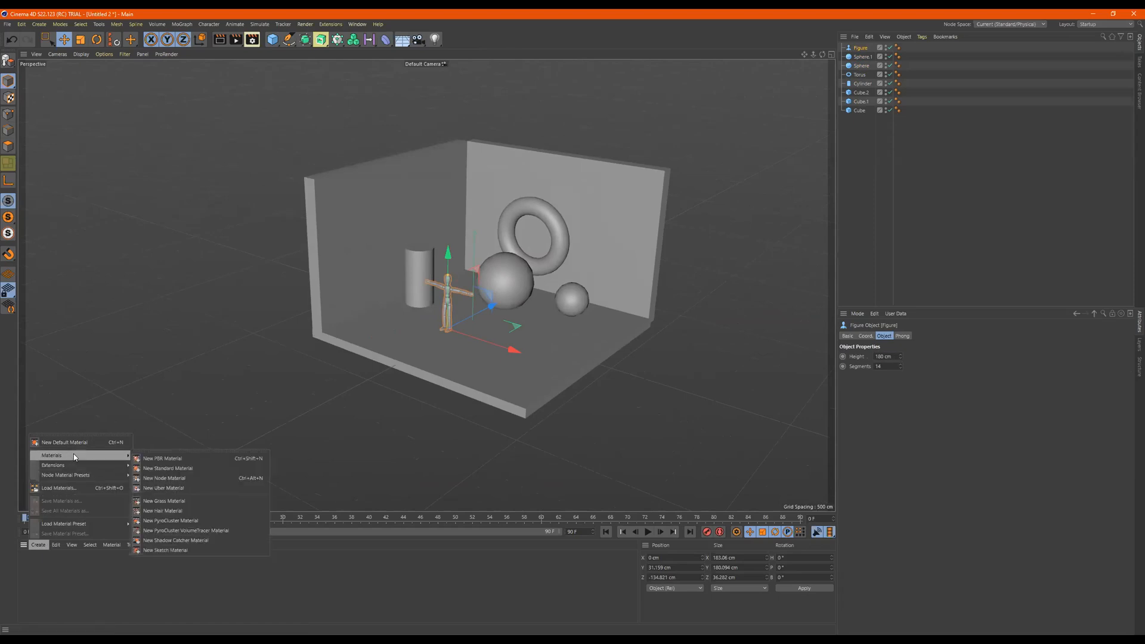
{"action": "left_click", "coordinate": [173, 480]}
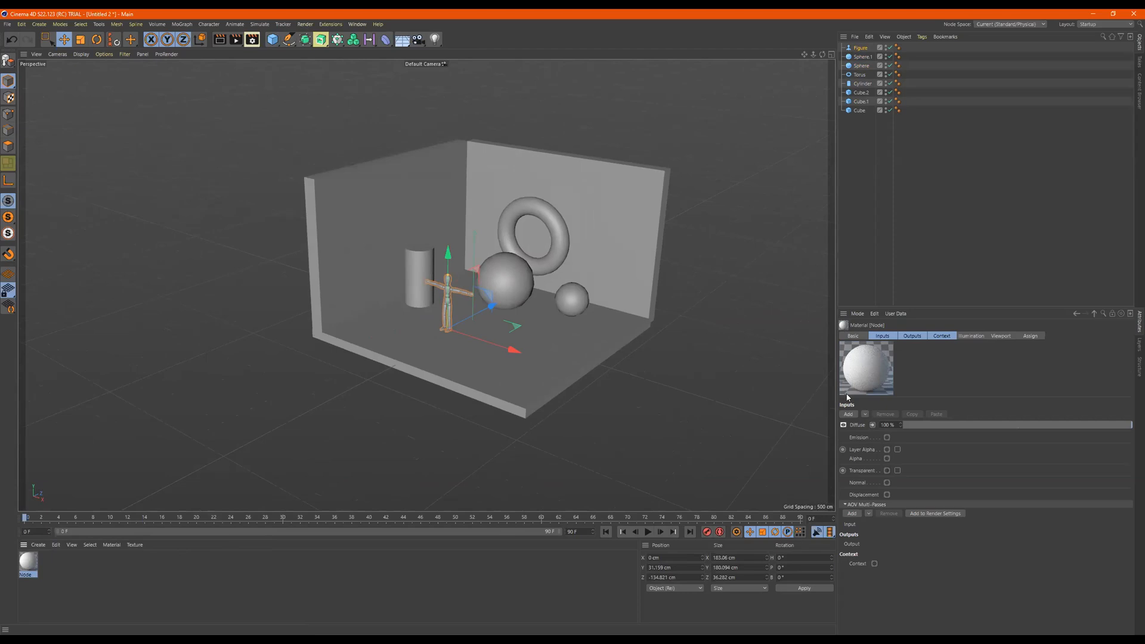
{"action": "double_click", "coordinate": [36, 574]}
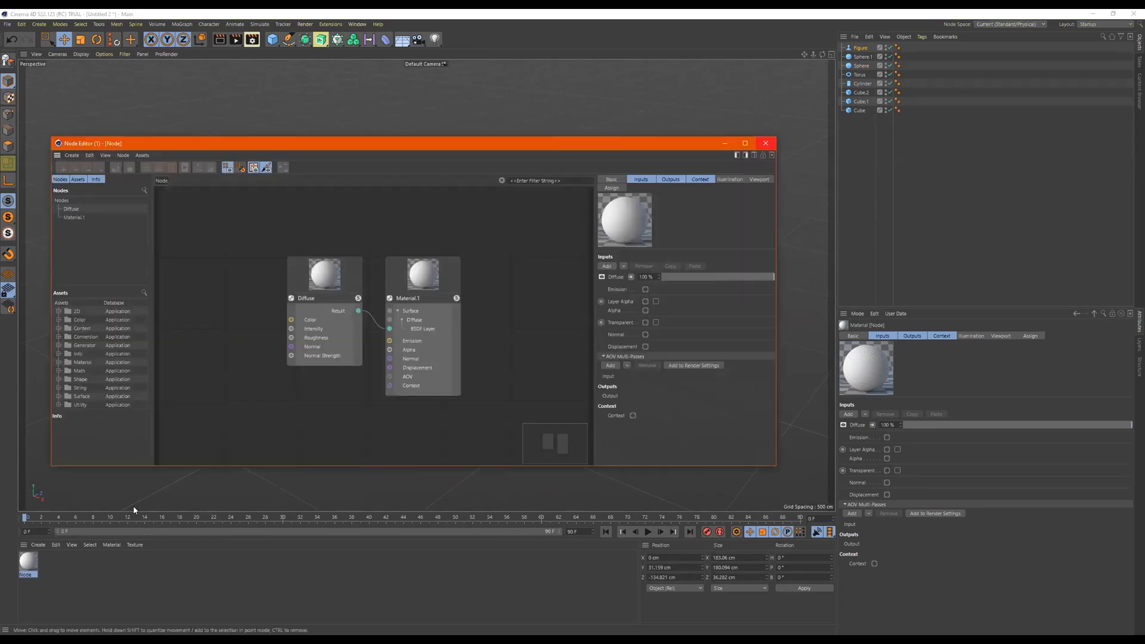
{"action": "double_click", "coordinate": [29, 575]}
{"action": "type", "text": "Walls"}
{"action": "key", "text": "Return"}
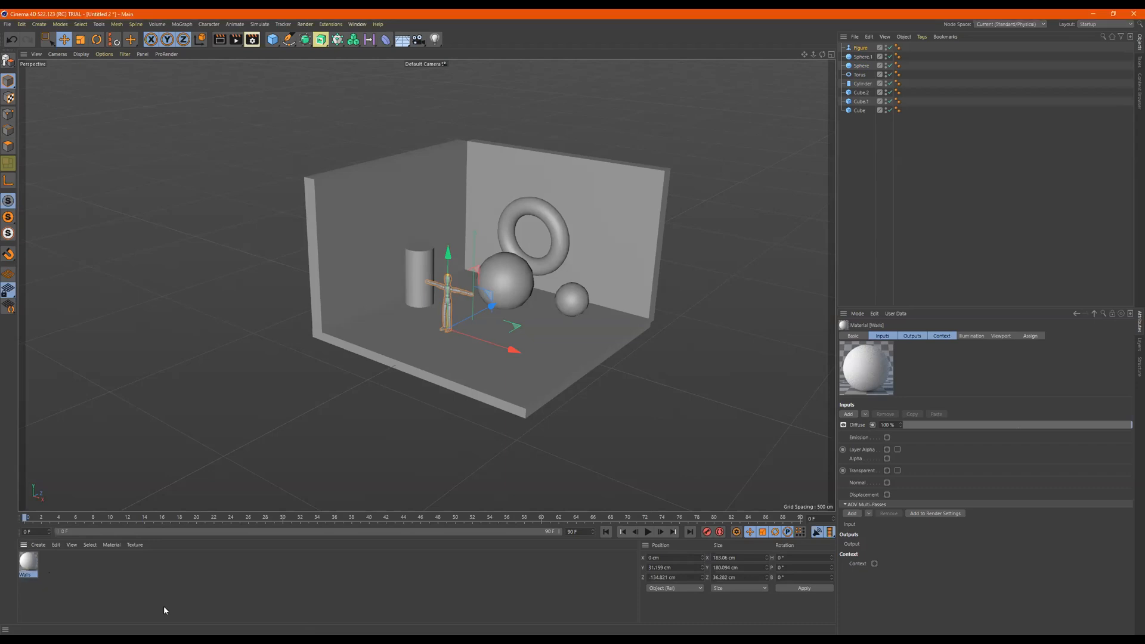
- Open the Walls material in the Node Editor, then enlarge and reposition the editor window
{"action": "double_click", "coordinate": [28, 563]}
{"action": "left_click_drag", "start_coordinate": [465, 170], "coordinate": [712, 74]}
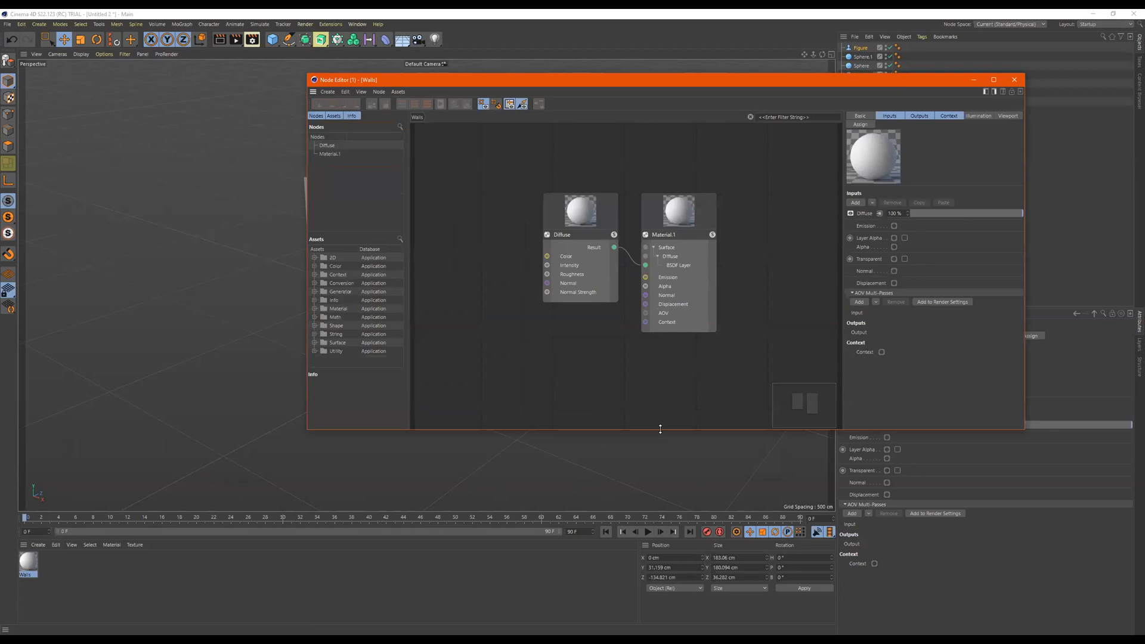
{"action": "left_click_drag", "start_coordinate": [660, 429], "coordinate": [660, 513]}
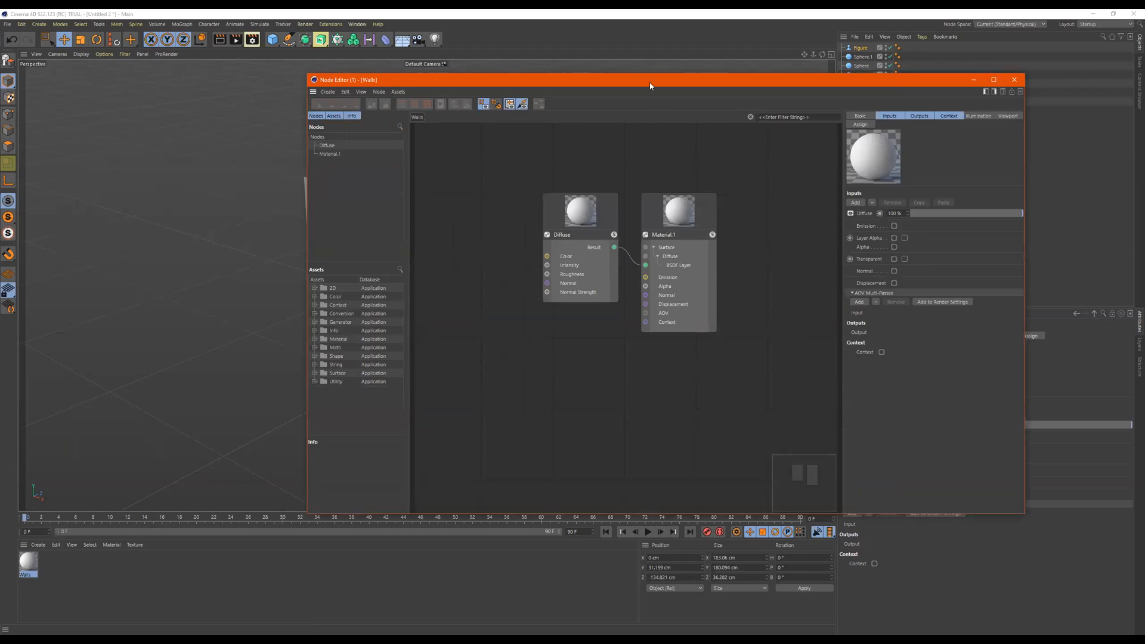
{"action": "left_click_drag", "start_coordinate": [649, 85], "coordinate": [489, 106]}
{"action": "left_click_drag", "start_coordinate": [591, 107], "coordinate": [573, 107]}
- Move the Material.1 node farther away from the Diffuse node in the Walls node graph
{"action": "left_click", "coordinate": [508, 218]}
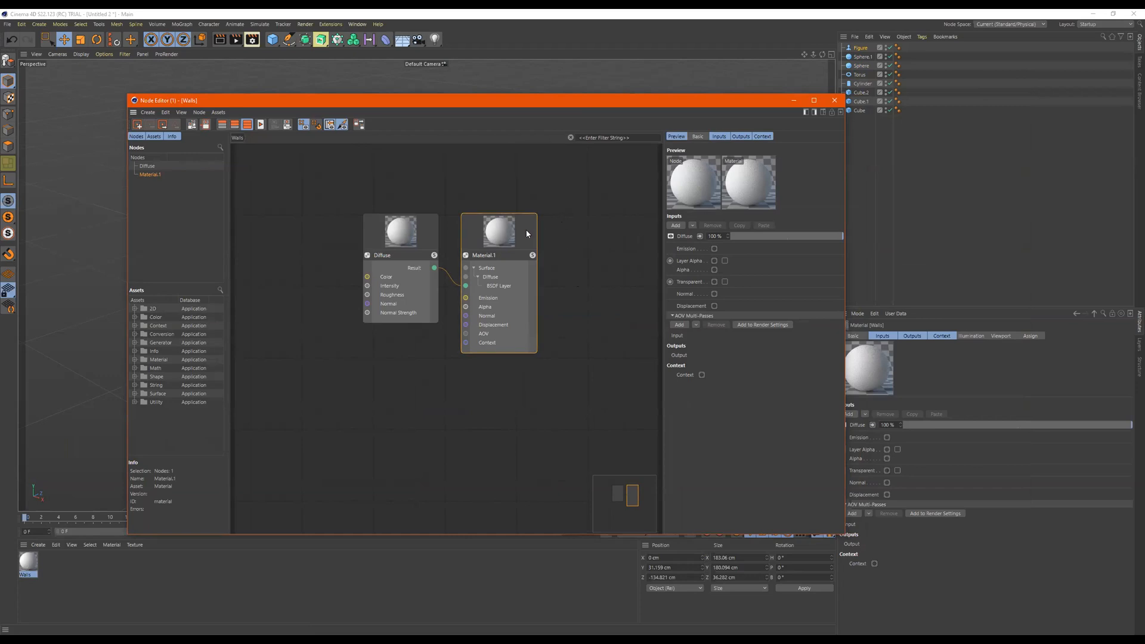
{"action": "left_click_drag", "start_coordinate": [497, 234], "coordinate": [534, 224]}
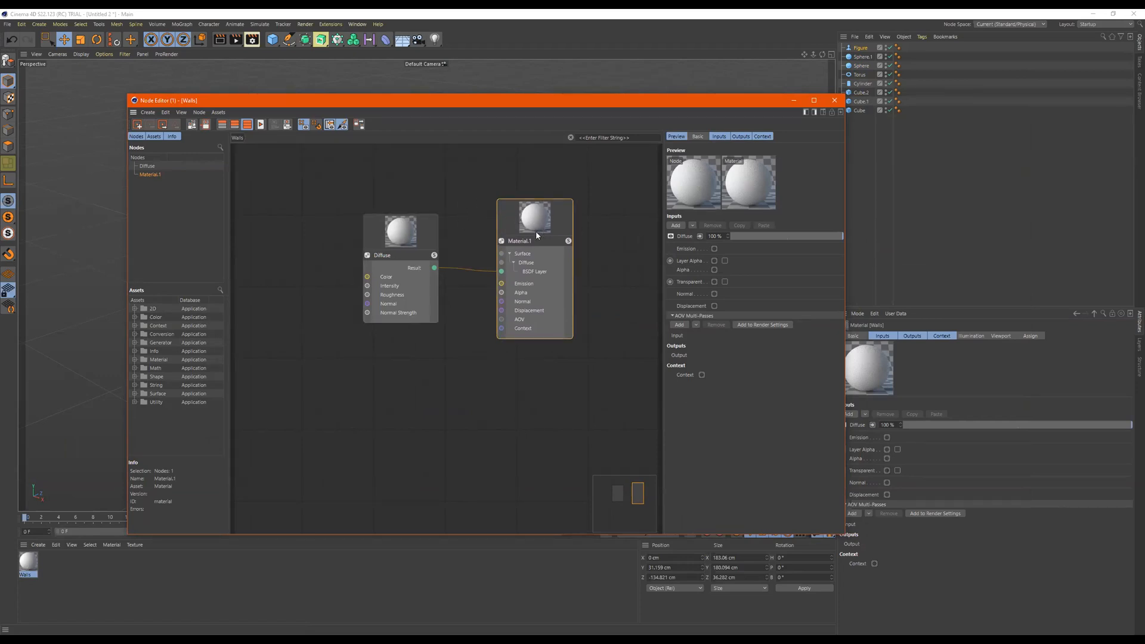
{"action": "left_click", "coordinate": [405, 238]}
{"action": "left_click", "coordinate": [527, 221]}
{"action": "mouse_move", "coordinate": [538, 223]}
{"action": "left_mouse_down"}
{"action": "mouse_move", "coordinate": [568, 231]}
{"action": "mouse_move", "coordinate": [542, 225]}
{"action": "left_mouse_up"}
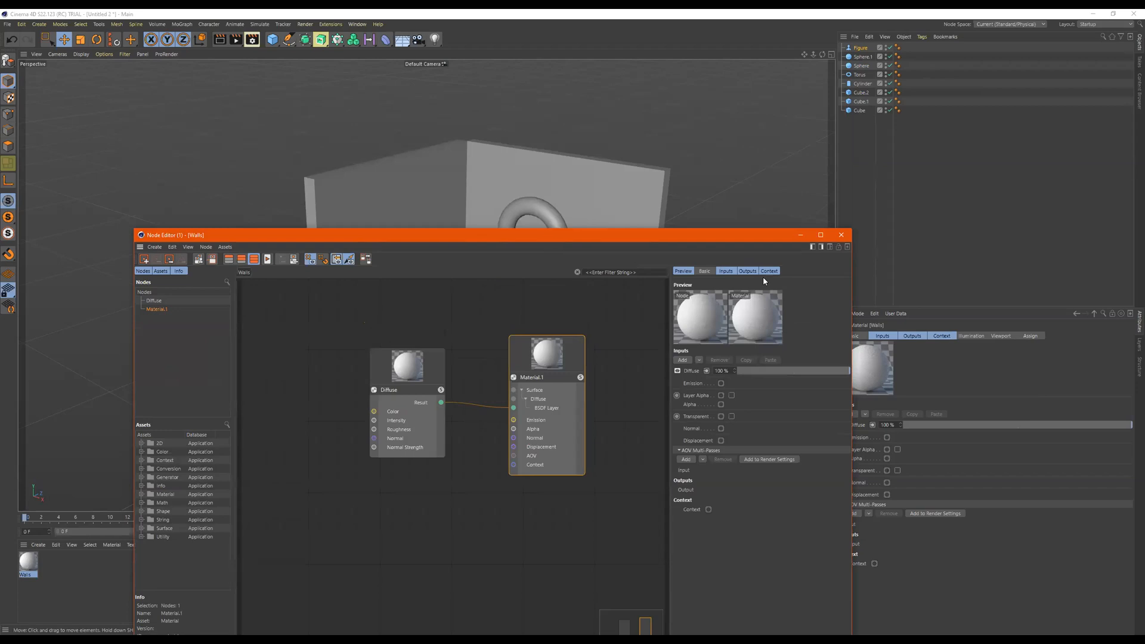
- Apply the Walls material to the floor and both walls
{"action": "left_click_drag", "start_coordinate": [551, 239], "coordinate": [826, 245]}
{"action": "left_click_drag", "start_coordinate": [29, 565], "coordinate": [352, 226]}
{"action": "left_click_drag", "start_coordinate": [23, 562], "coordinate": [520, 194]}
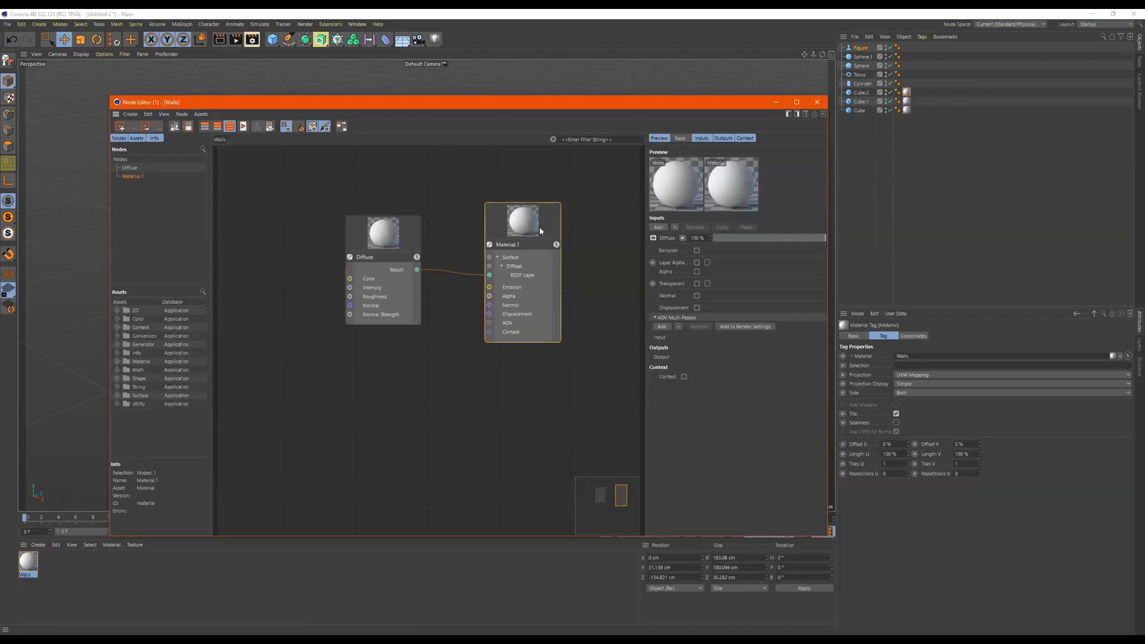
- Set the Diffuse node's color to beige with a hue of 38° and a saturation of 42%, and check it on the room
{"action": "left_click", "coordinate": [402, 255]}
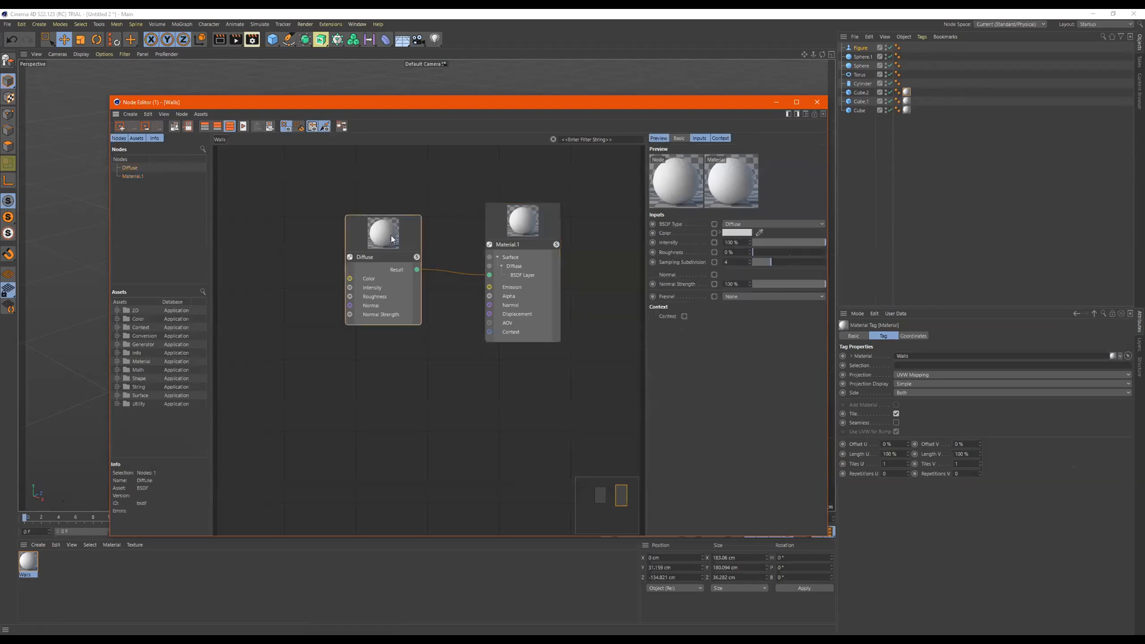
{"action": "left_click", "coordinate": [718, 234]}
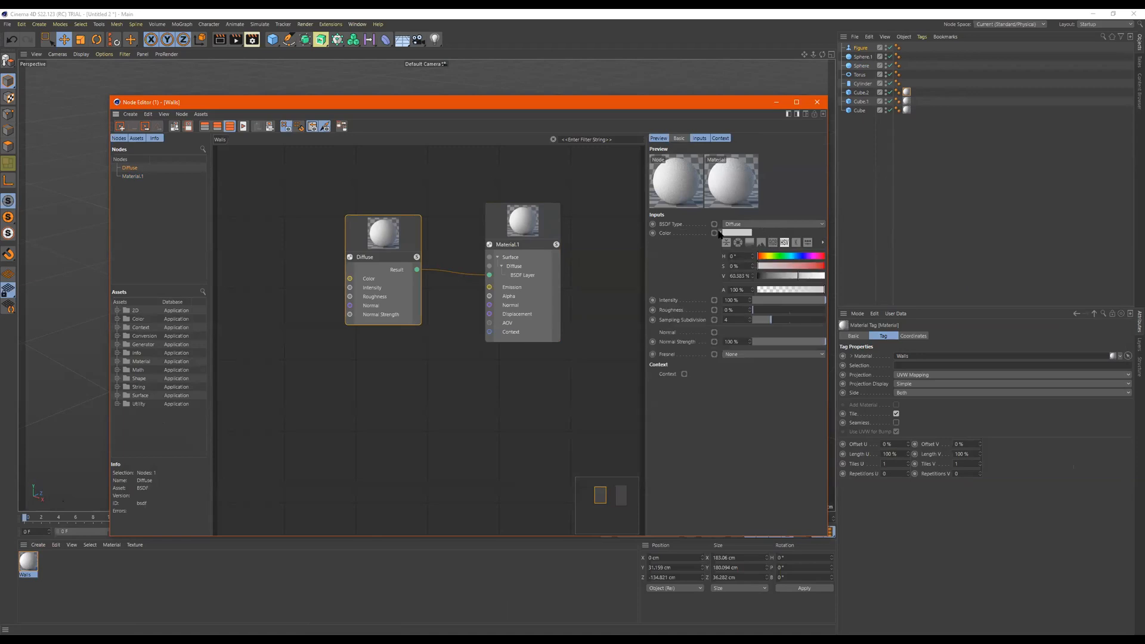
{"action": "left_click_drag", "start_coordinate": [775, 267], "coordinate": [788, 267]}
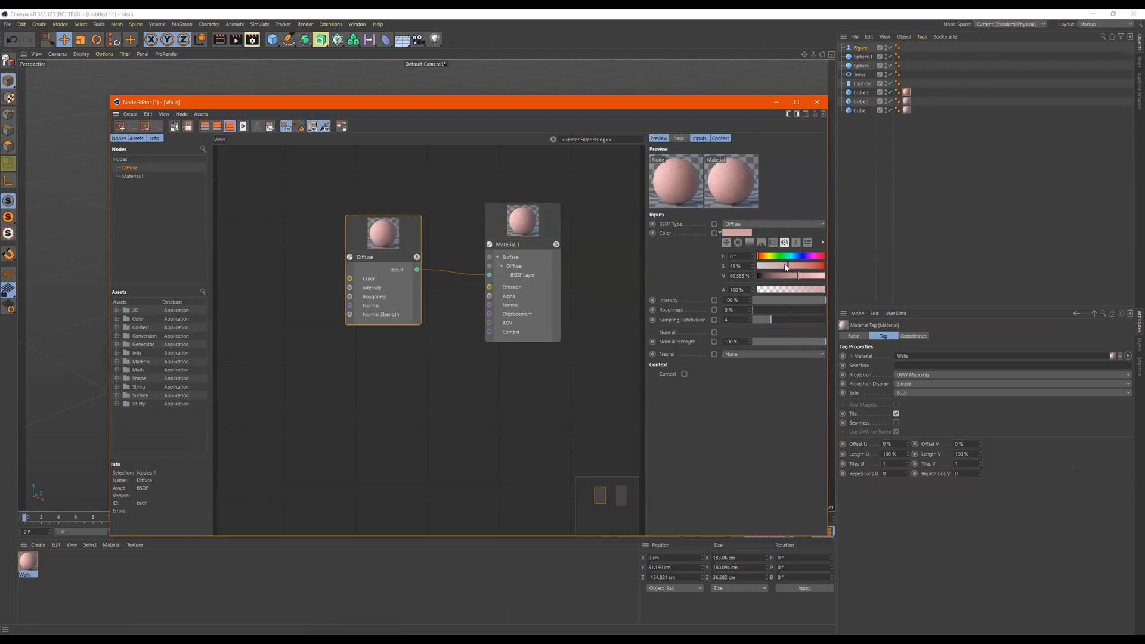
{"action": "left_click_drag", "start_coordinate": [781, 267], "coordinate": [775, 267]}
{"action": "left_click", "coordinate": [764, 257]}
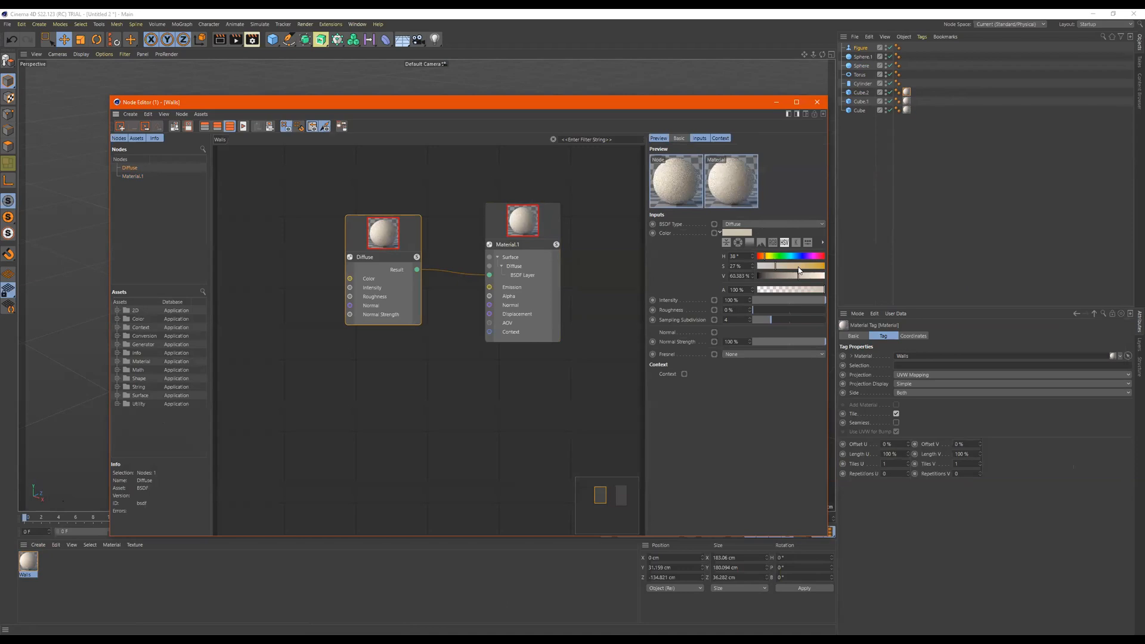
{"action": "left_click_drag", "start_coordinate": [799, 269], "coordinate": [786, 266]}
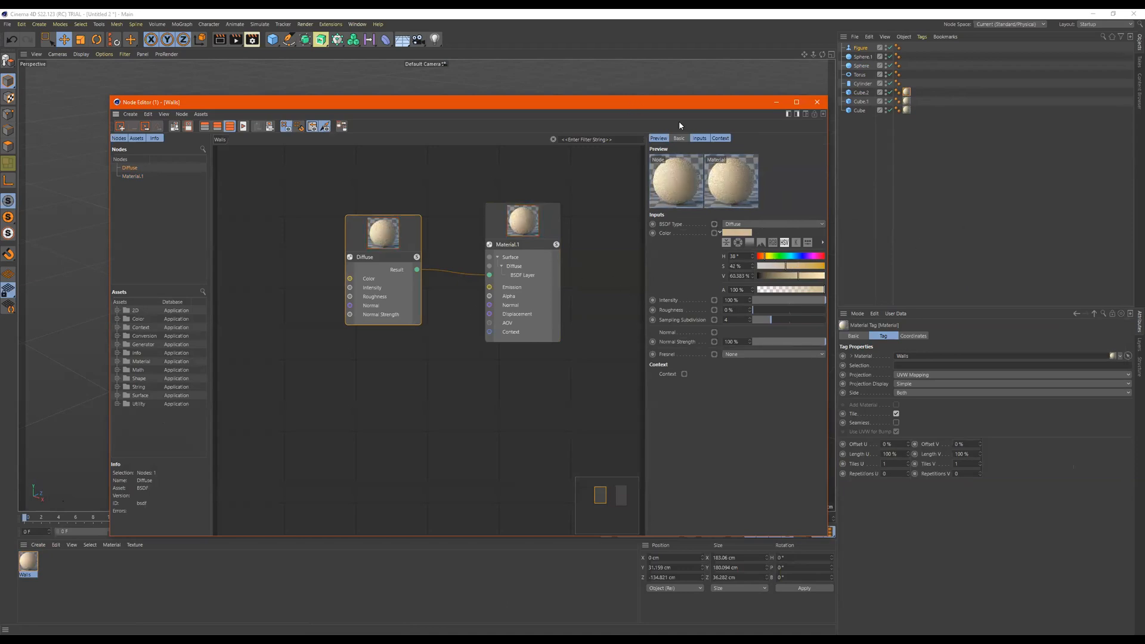
{"action": "left_click_drag", "start_coordinate": [650, 102], "coordinate": [780, 419]}
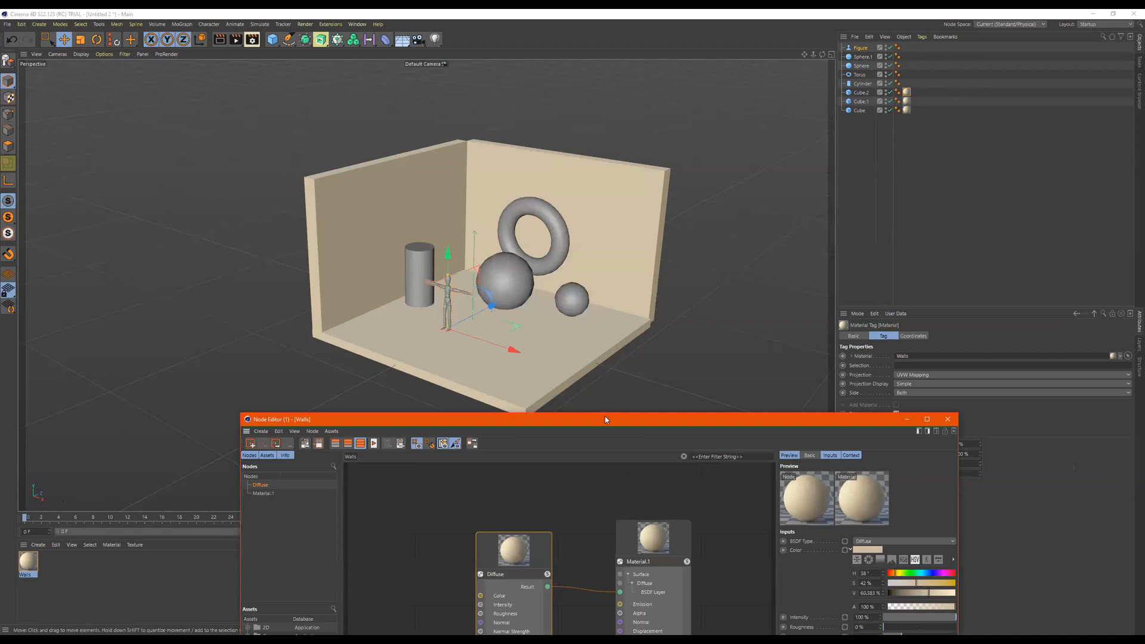
{"action": "left_click_drag", "start_coordinate": [605, 419], "coordinate": [547, 111]}
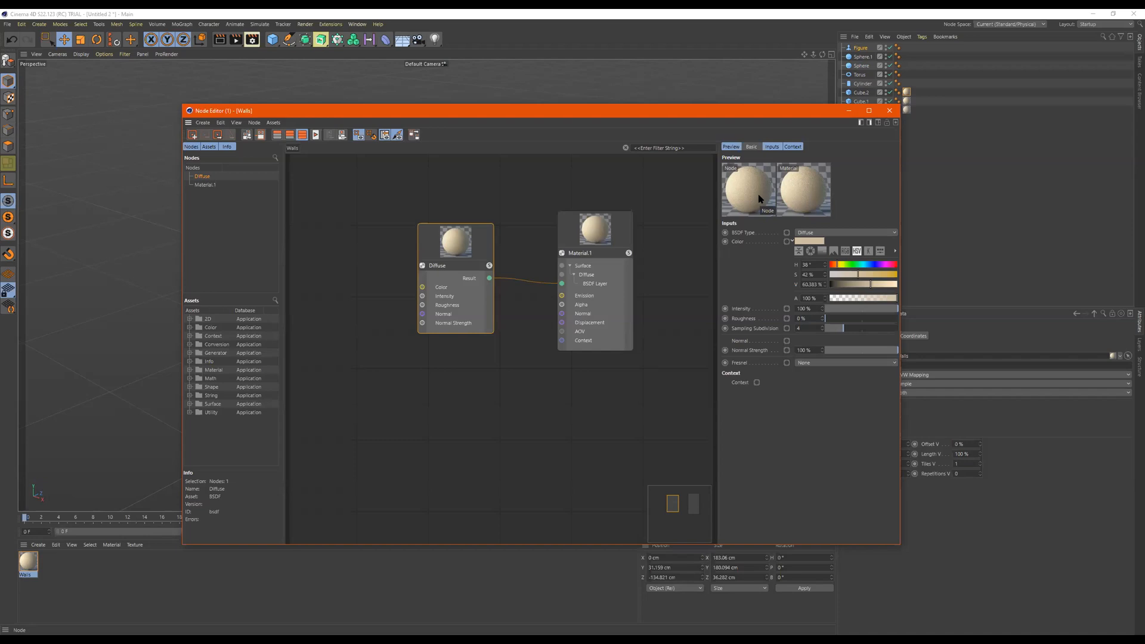
{"action": "left_click", "coordinate": [623, 230]}
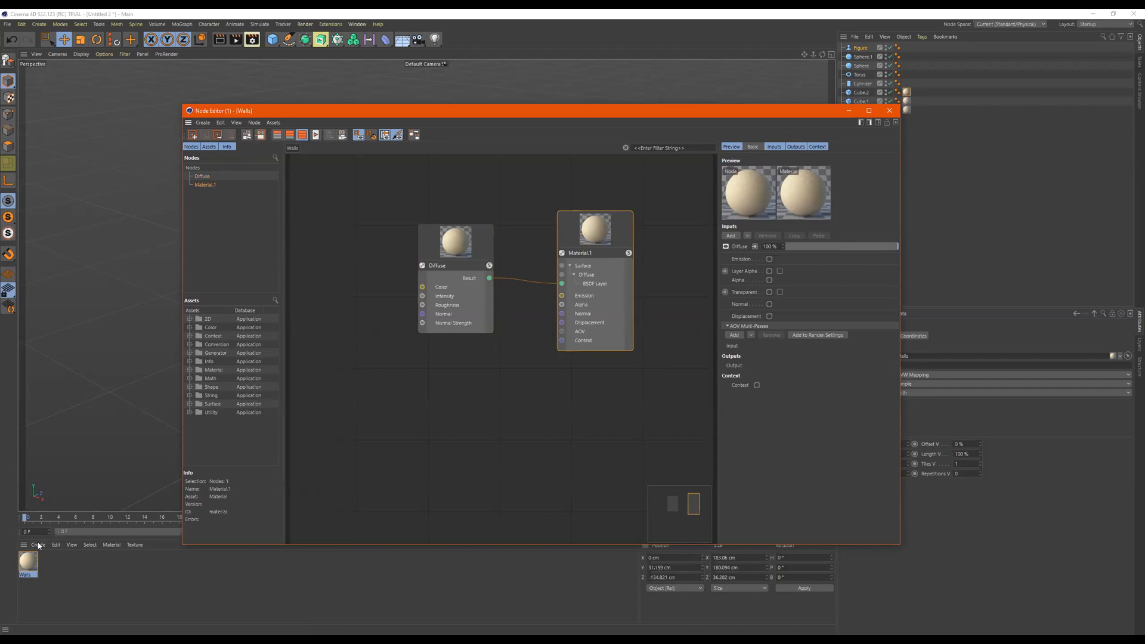
- Create a new standard material, open it in the Material Editor and place that window over the Node Editor
{"action": "double_click", "coordinate": [107, 570]}
{"action": "double_click", "coordinate": [28, 567]}
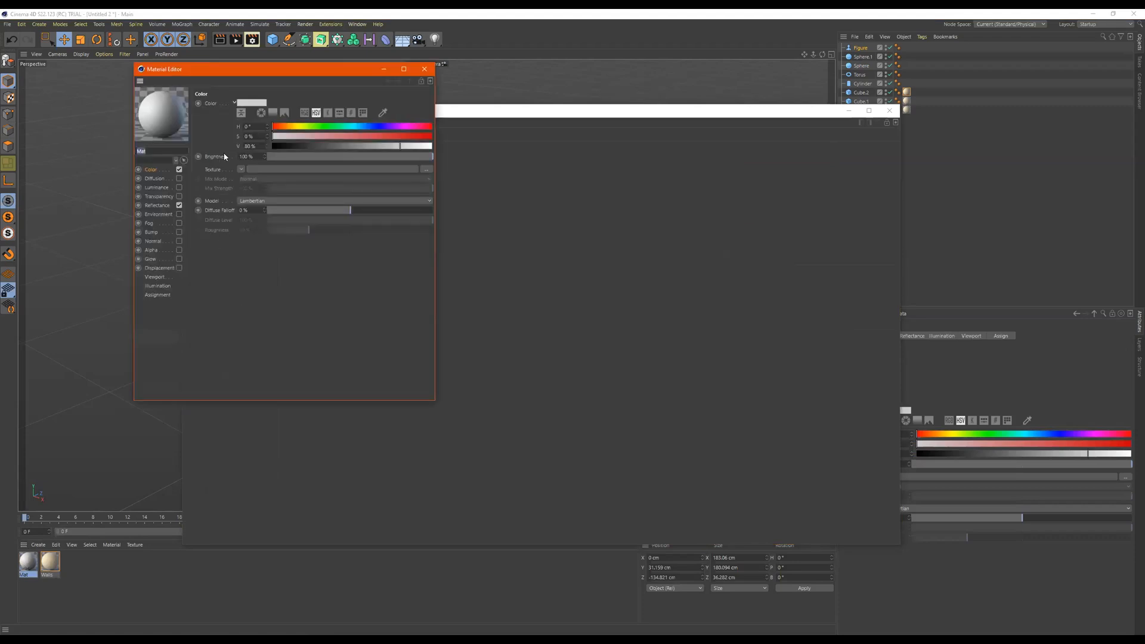
{"action": "left_click_drag", "start_coordinate": [272, 73], "coordinate": [614, 145]}
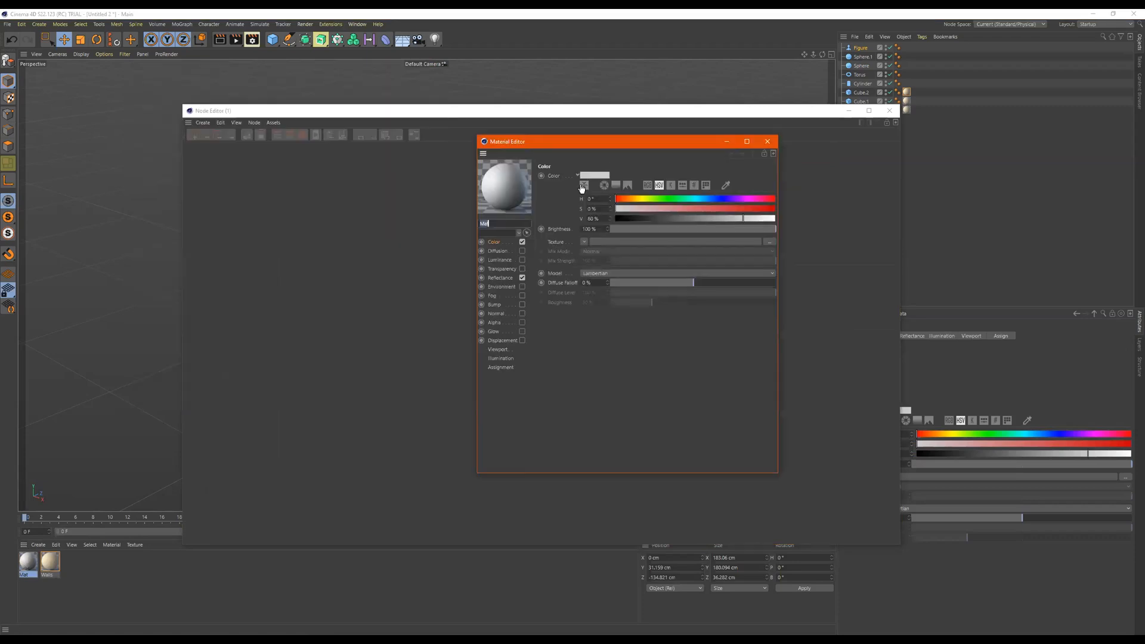
- Examine the standard material's Color, Diffusion, Luminance, Transparency and Reflectance channels, briefly trying a lower transparency brightness before restoring 100%
{"action": "left_click", "coordinate": [497, 251]}
{"action": "left_click", "coordinate": [500, 259]}
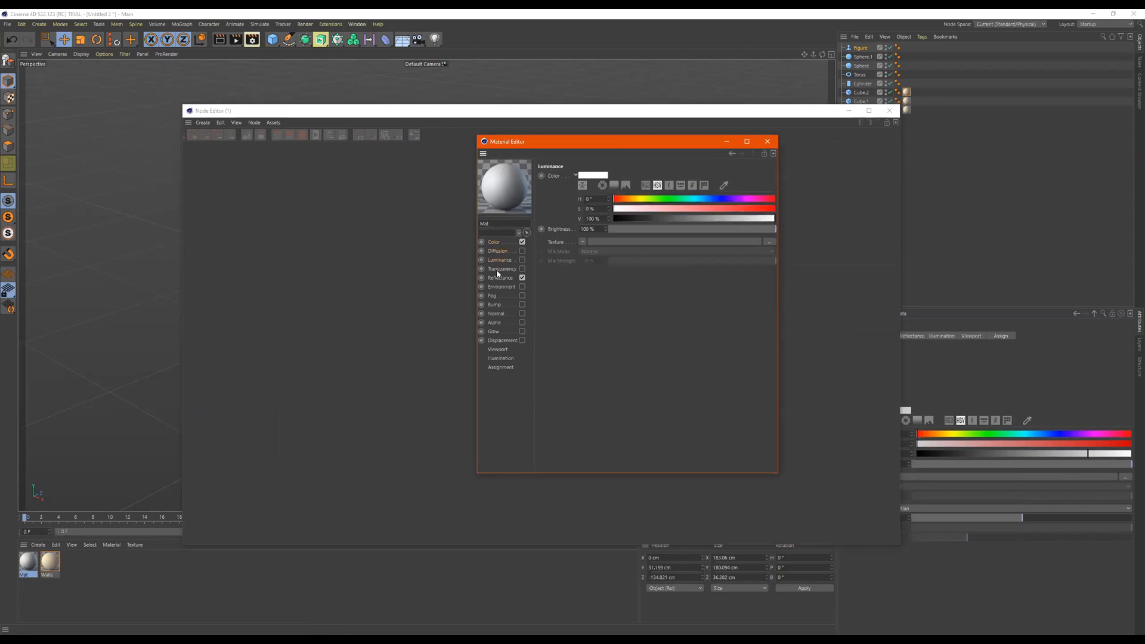
{"action": "left_click", "coordinate": [499, 270]}
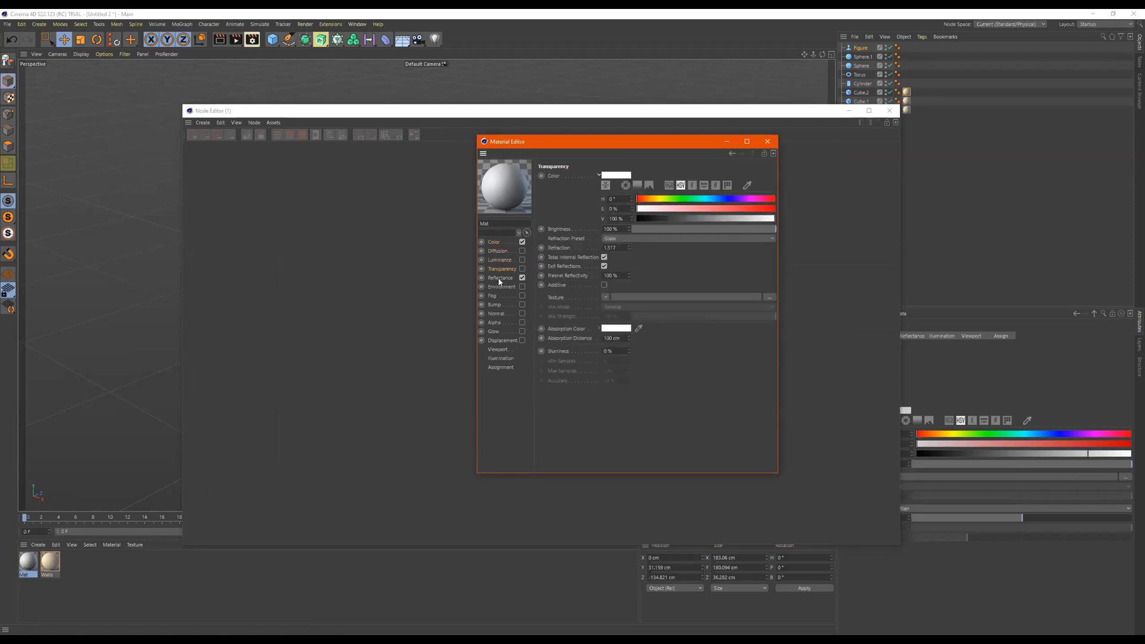
{"action": "left_click", "coordinate": [497, 243]}
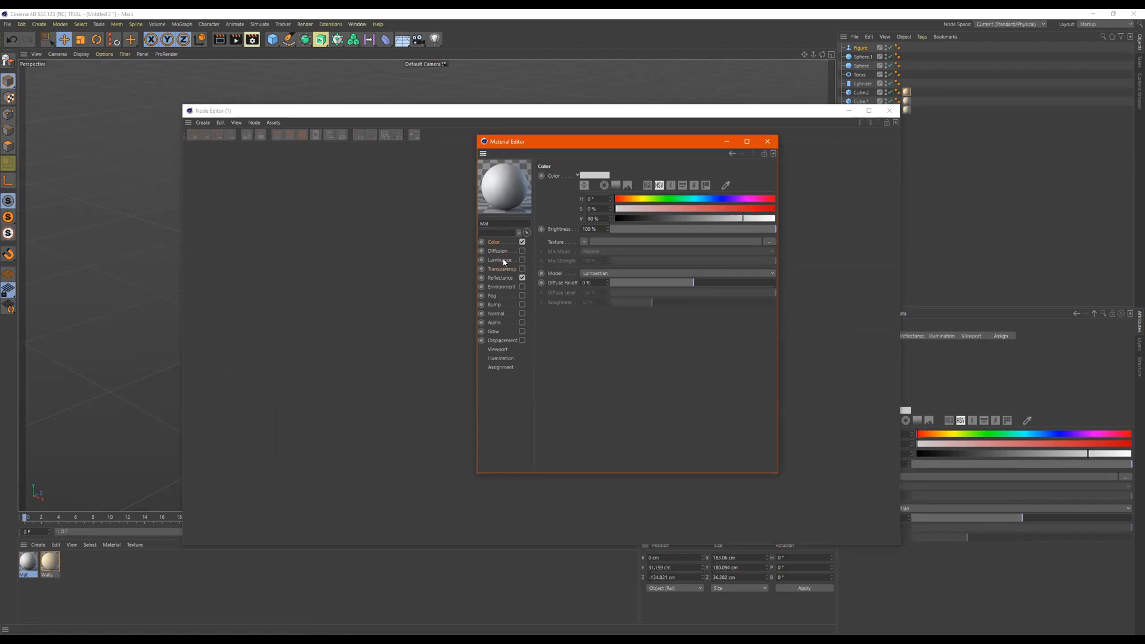
{"action": "left_click", "coordinate": [499, 251]}
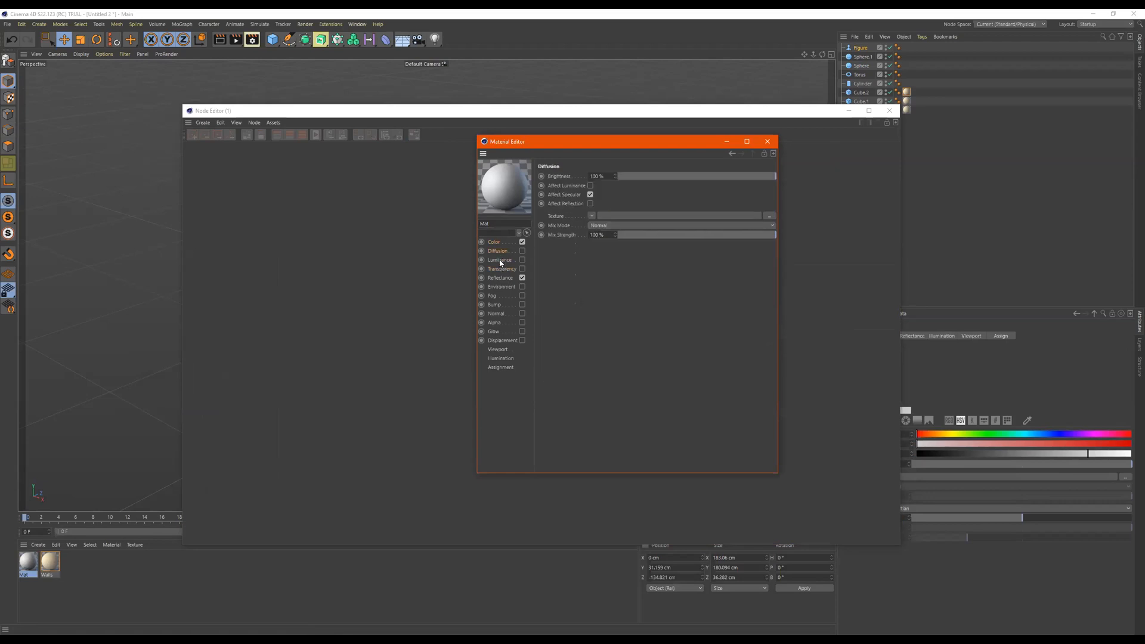
{"action": "left_click", "coordinate": [500, 261]}
{"action": "left_click", "coordinate": [500, 269]}
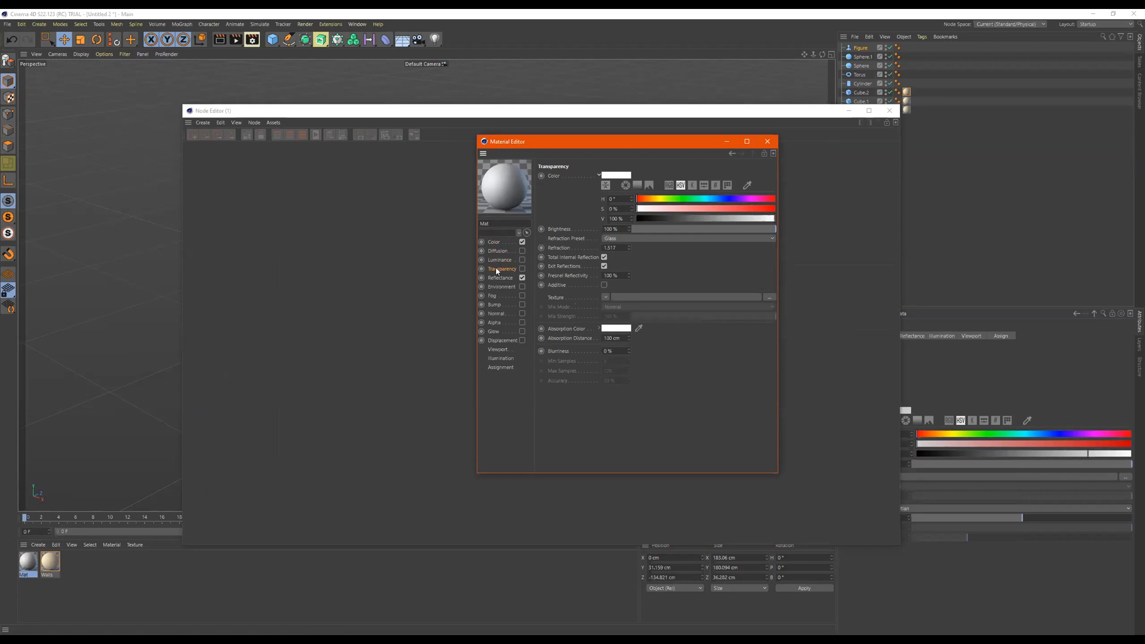
{"action": "left_click", "coordinate": [672, 229]}
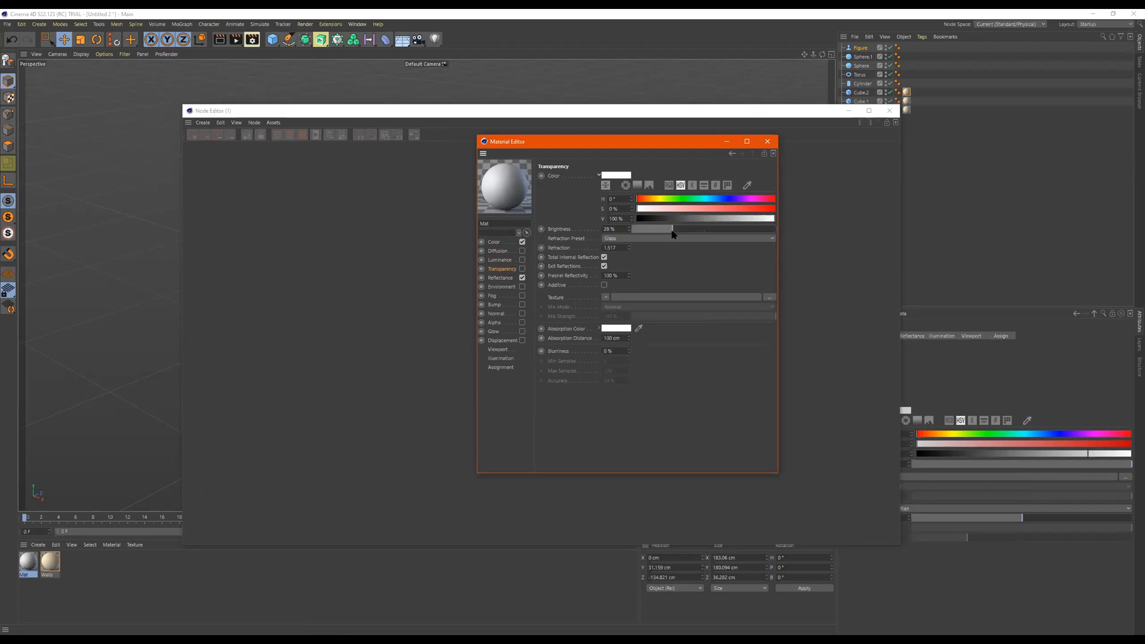
{"action": "left_click", "coordinate": [775, 230]}
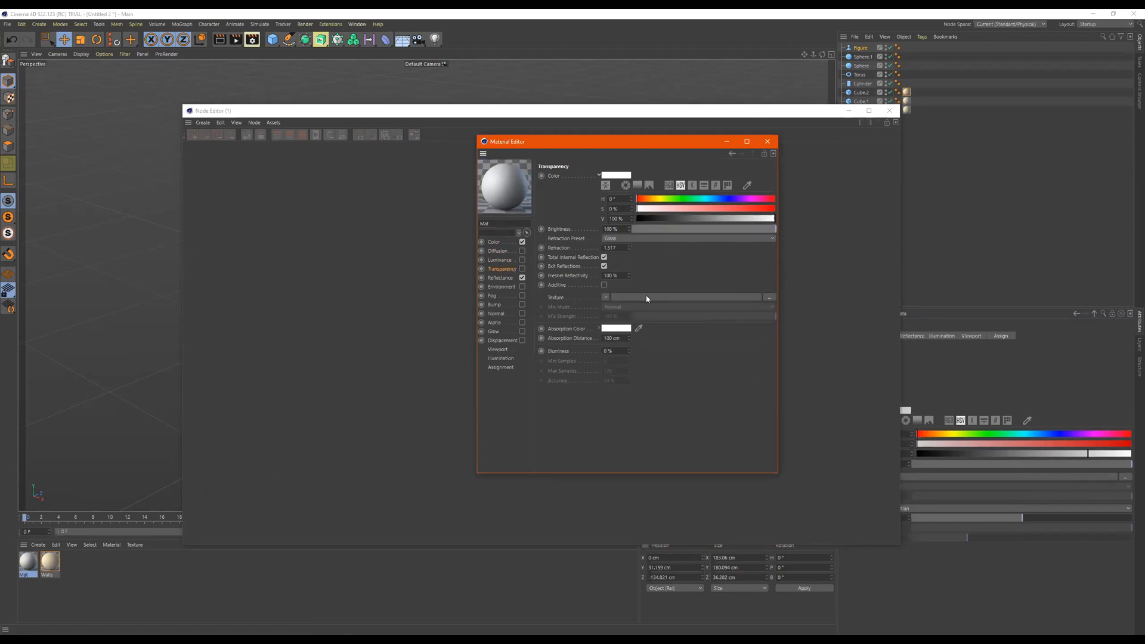
{"action": "left_click", "coordinate": [501, 278]}
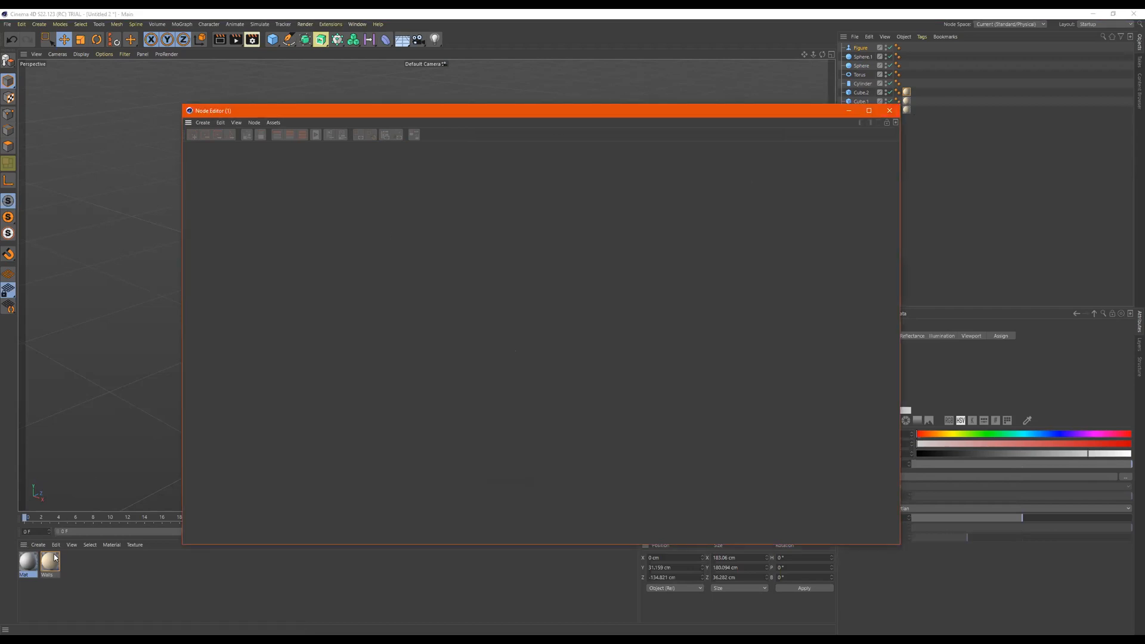
- Return to the Walls material's node graph and add a second BSDF surface layer to the Material.1 node
{"action": "left_click", "coordinate": [35, 570]}
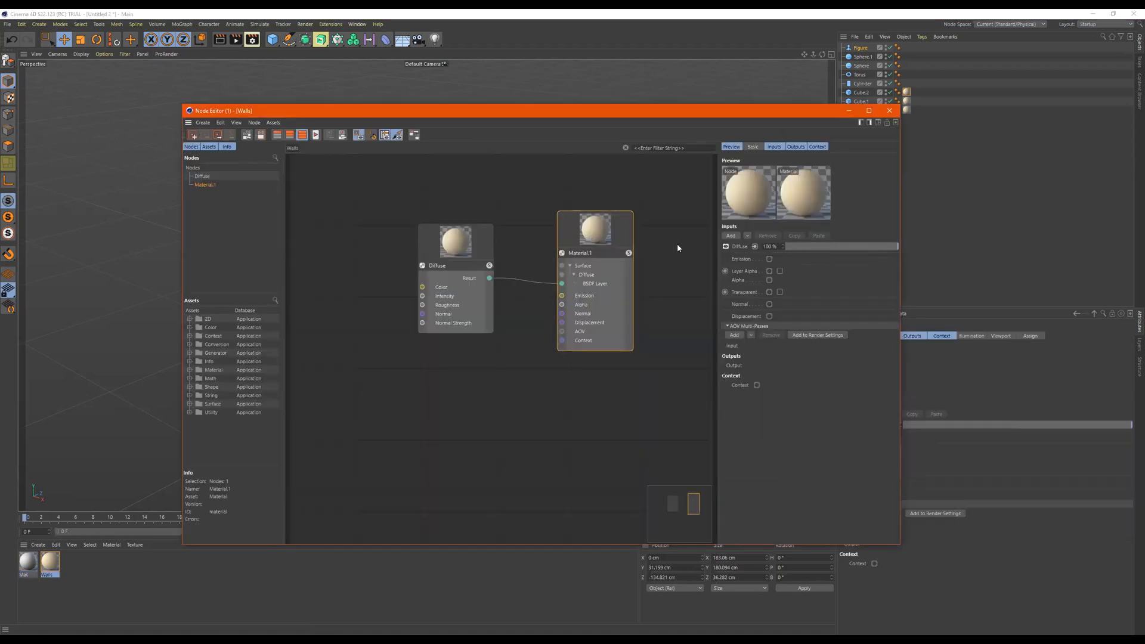
{"action": "left_click", "coordinate": [749, 237]}
{"action": "mouse_move", "coordinate": [754, 259]}
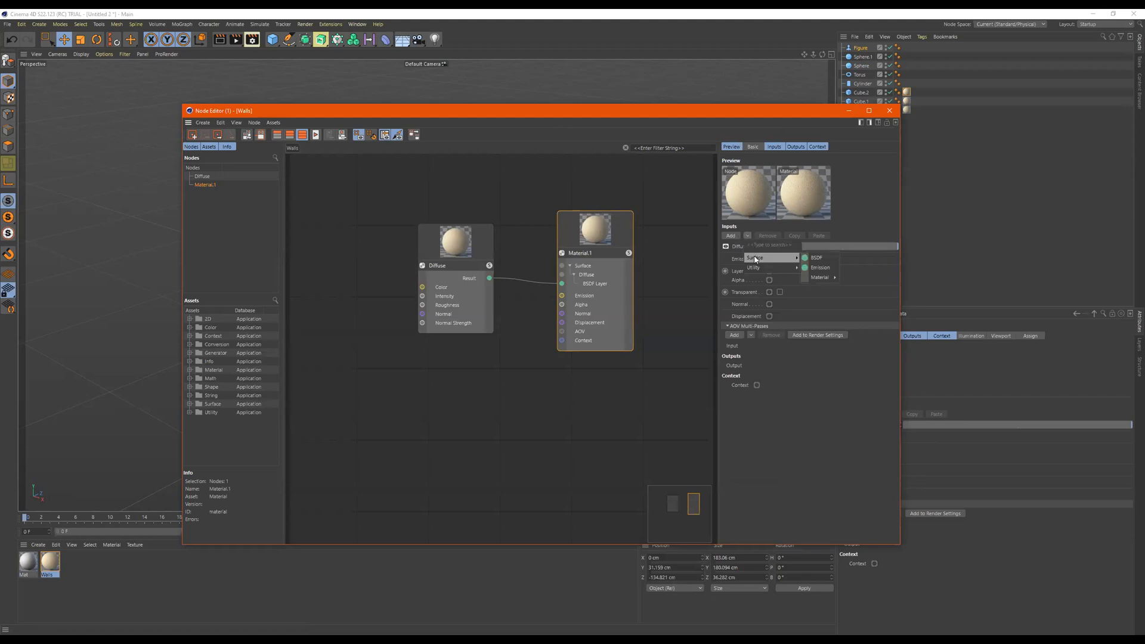
{"action": "left_click", "coordinate": [816, 258]}
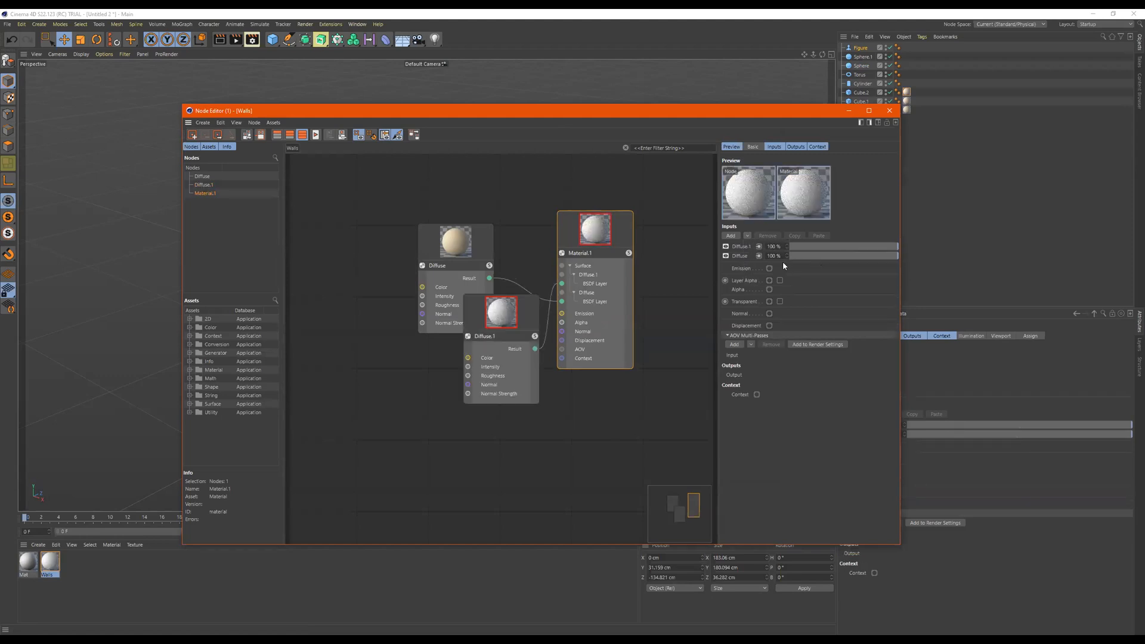
- Separate the overlapping nodes by arranging Diffuse.1 above Diffuse in the Walls node graph
{"action": "left_click_drag", "start_coordinate": [507, 317], "coordinate": [431, 268]}
{"action": "left_click_drag", "start_coordinate": [489, 247], "coordinate": [448, 393]}
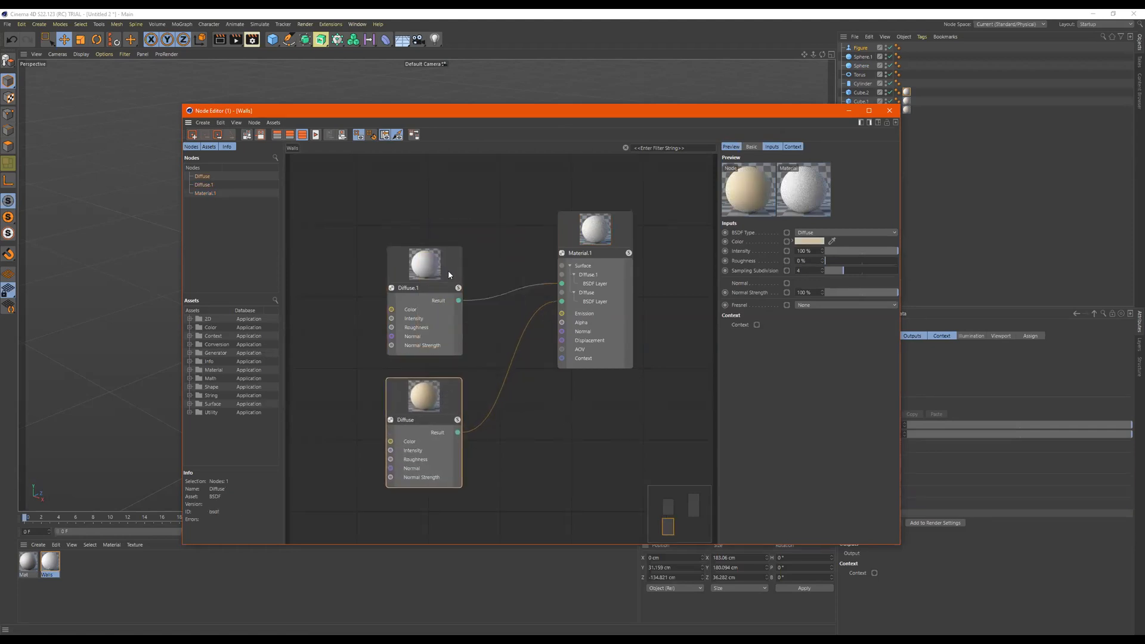
{"action": "left_click_drag", "start_coordinate": [449, 274], "coordinate": [446, 229]}
{"action": "left_click_drag", "start_coordinate": [424, 387], "coordinate": [424, 345]}
{"action": "left_click", "coordinate": [608, 226]}
{"action": "left_click", "coordinate": [416, 371]}
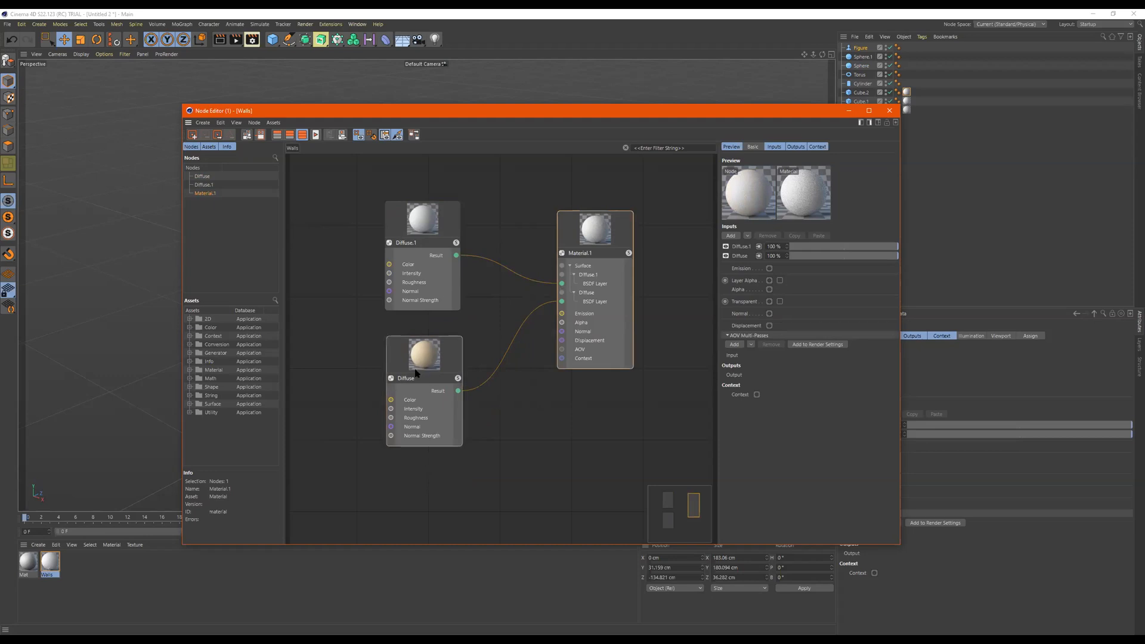
- Set the Diffuse.1 node's color to green with a hue of 122° and a saturation of 83%
{"action": "left_click", "coordinate": [424, 227]}
{"action": "double_click", "coordinate": [425, 230]}
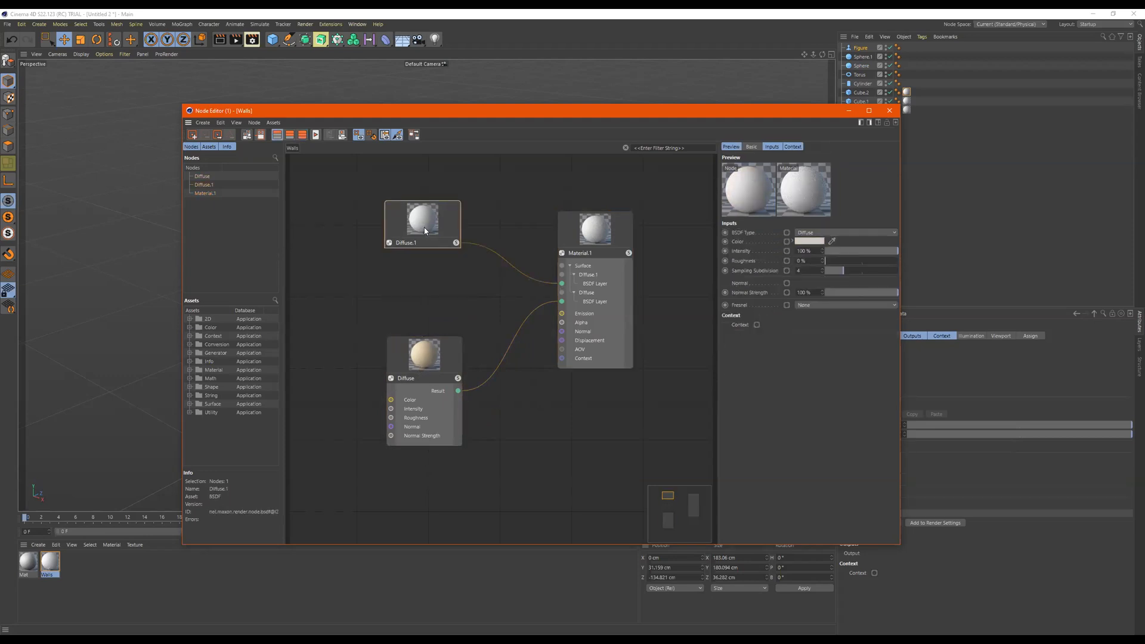
{"action": "double_click", "coordinate": [425, 231]}
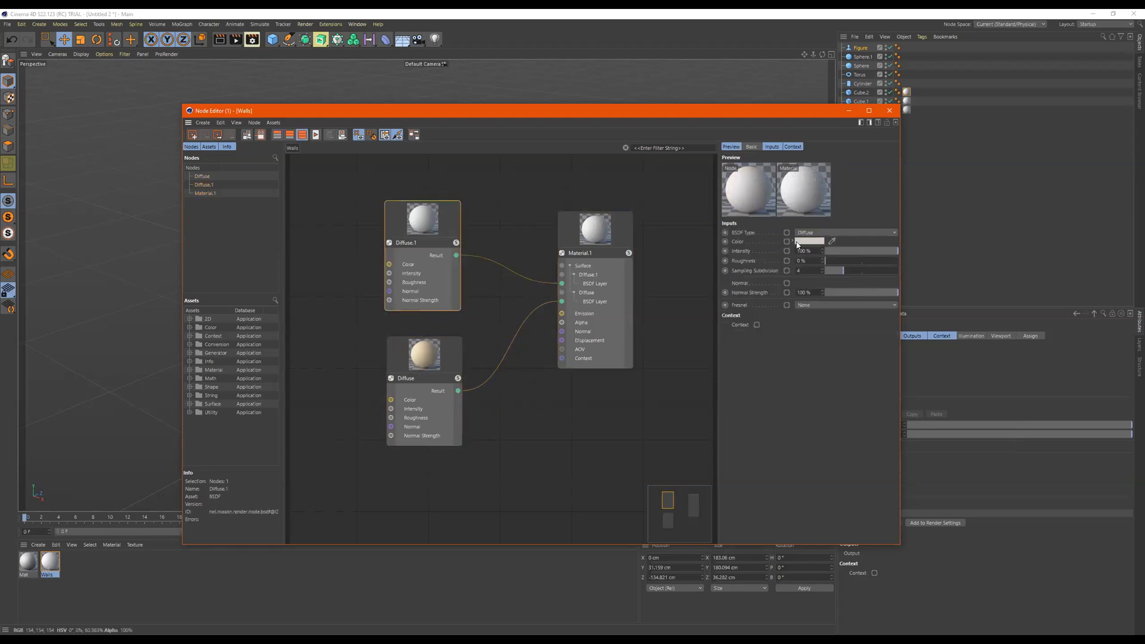
{"action": "left_click", "coordinate": [791, 242]}
{"action": "left_click_drag", "start_coordinate": [846, 265], "coordinate": [854, 266]}
{"action": "left_click", "coordinate": [887, 274]}
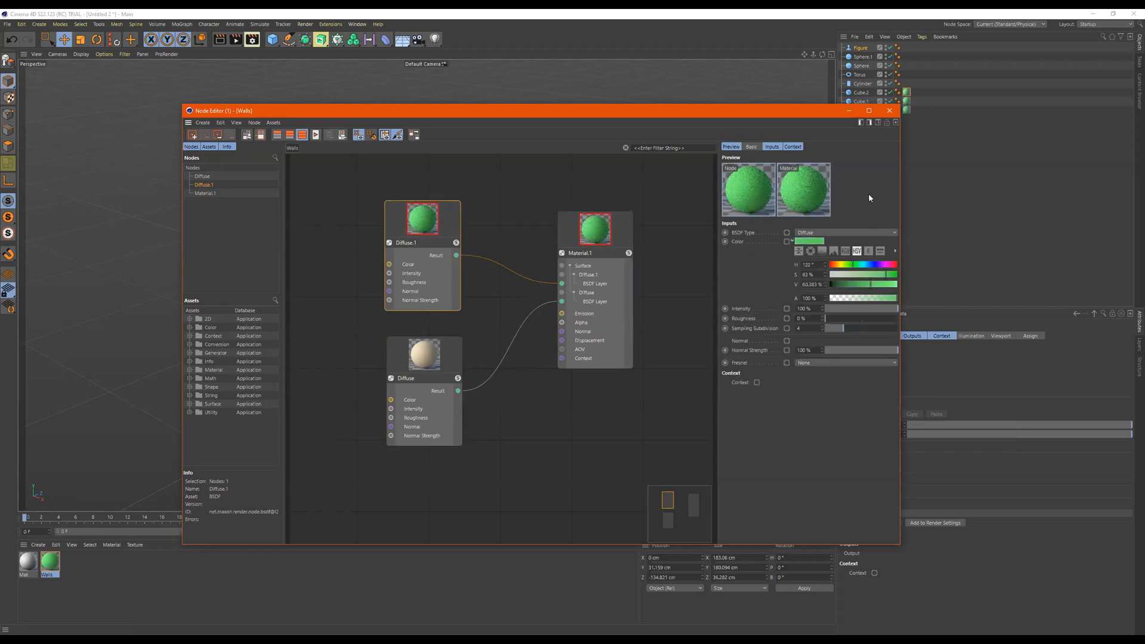
- Inspect the settings of the Diffuse and Diffuse.1 layers in Material.1 and nudge the Diffuse.1 node slightly away
{"action": "left_click", "coordinate": [606, 234]}
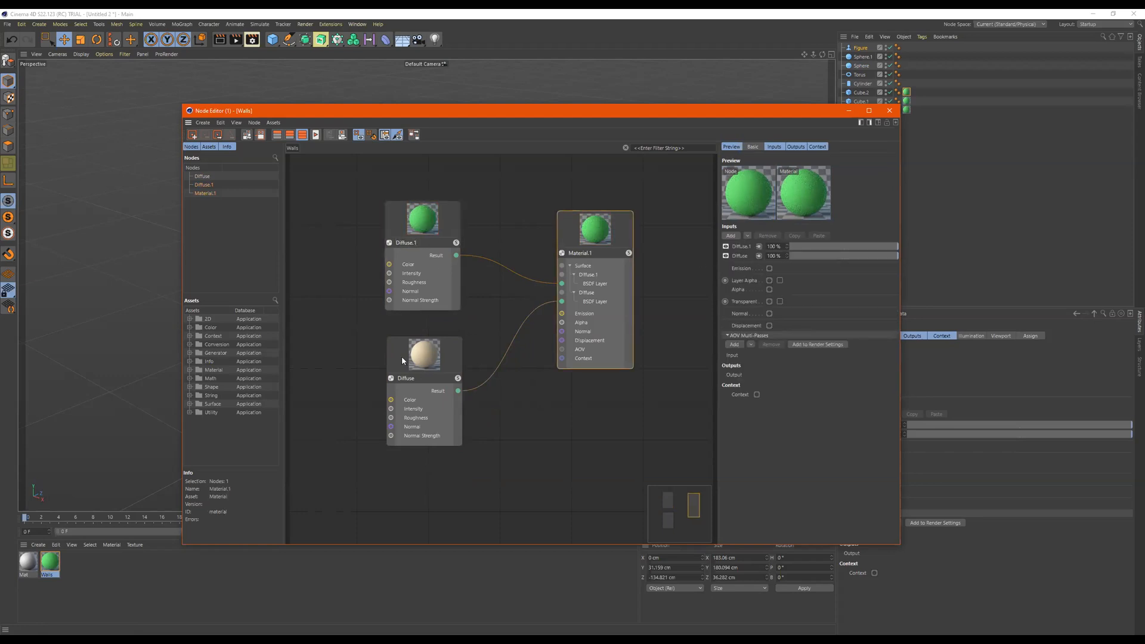
{"action": "left_click", "coordinate": [740, 256]}
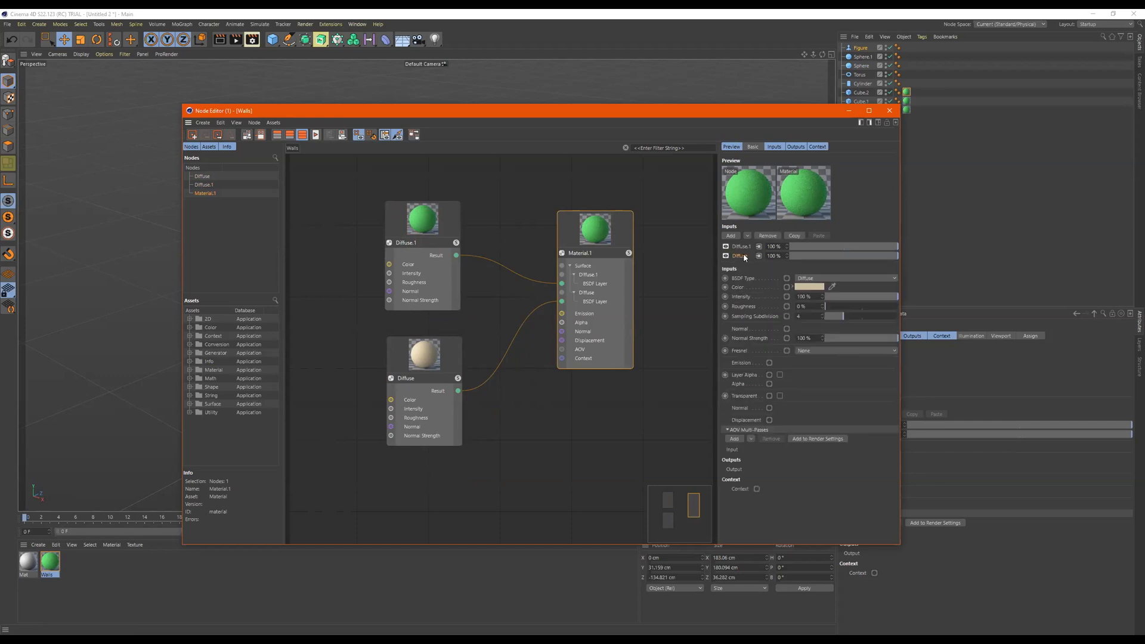
{"action": "left_click", "coordinate": [742, 246]}
{"action": "left_click_drag", "start_coordinate": [420, 233], "coordinate": [399, 225]}
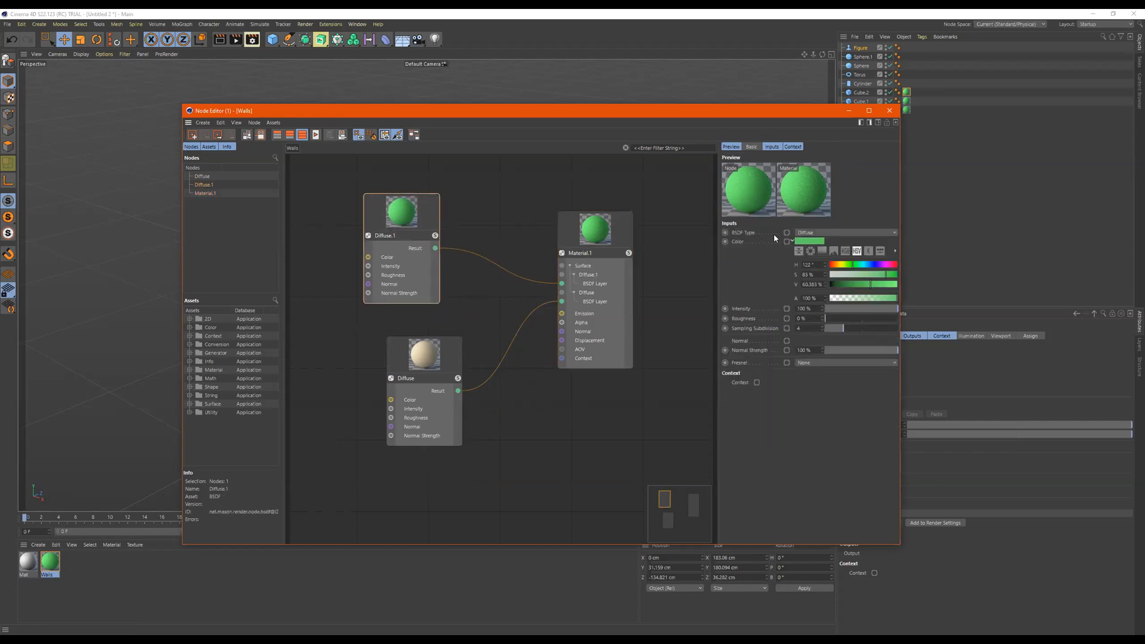
- Try blending the Diffuse.1 layer in Material.1 at strengths such as 15% and 49%, and restore it to 100%
{"action": "left_click", "coordinate": [630, 237]}
{"action": "left_click_drag", "start_coordinate": [870, 245], "coordinate": [807, 249]}
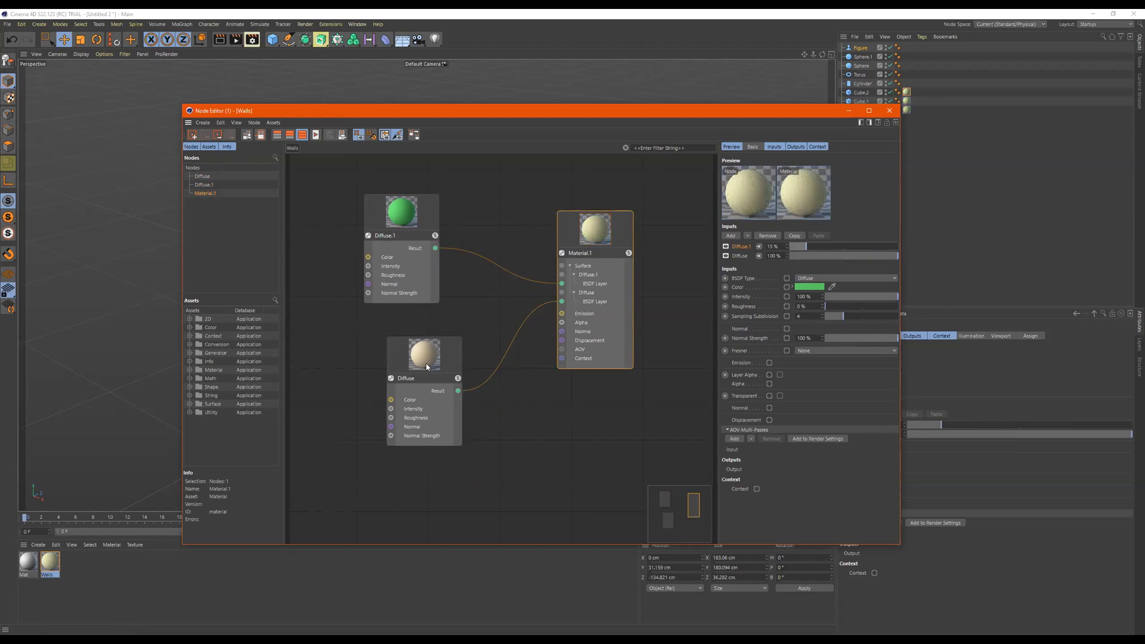
{"action": "left_click_drag", "start_coordinate": [806, 247], "coordinate": [798, 246]}
{"action": "left_click_drag", "start_coordinate": [806, 247], "coordinate": [843, 250]}
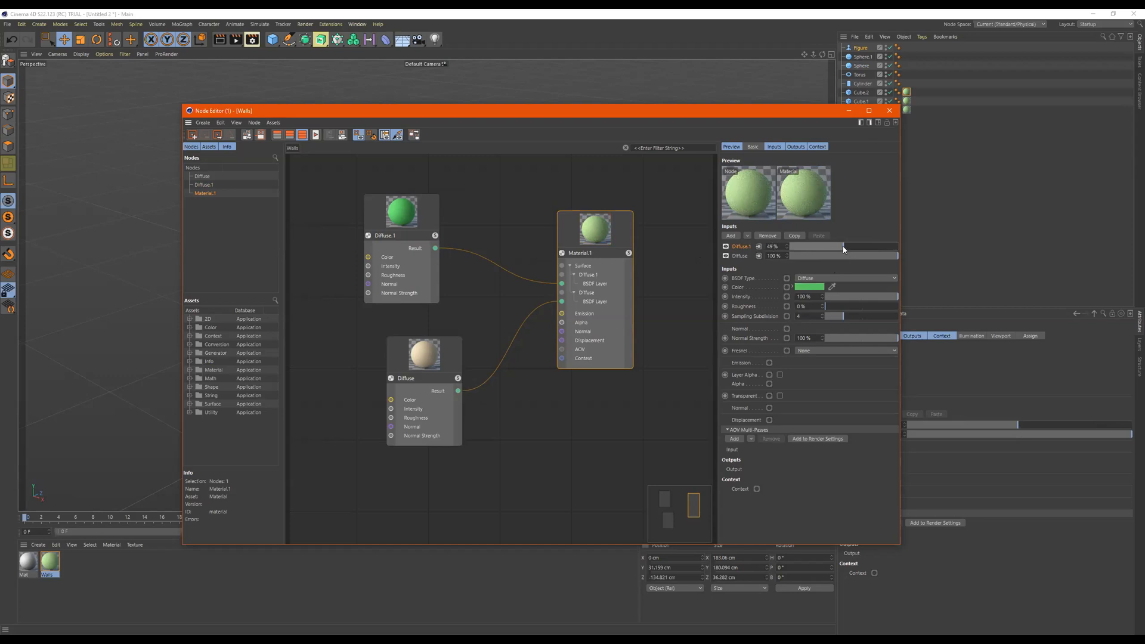
{"action": "left_click_drag", "start_coordinate": [829, 249], "coordinate": [898, 248]}
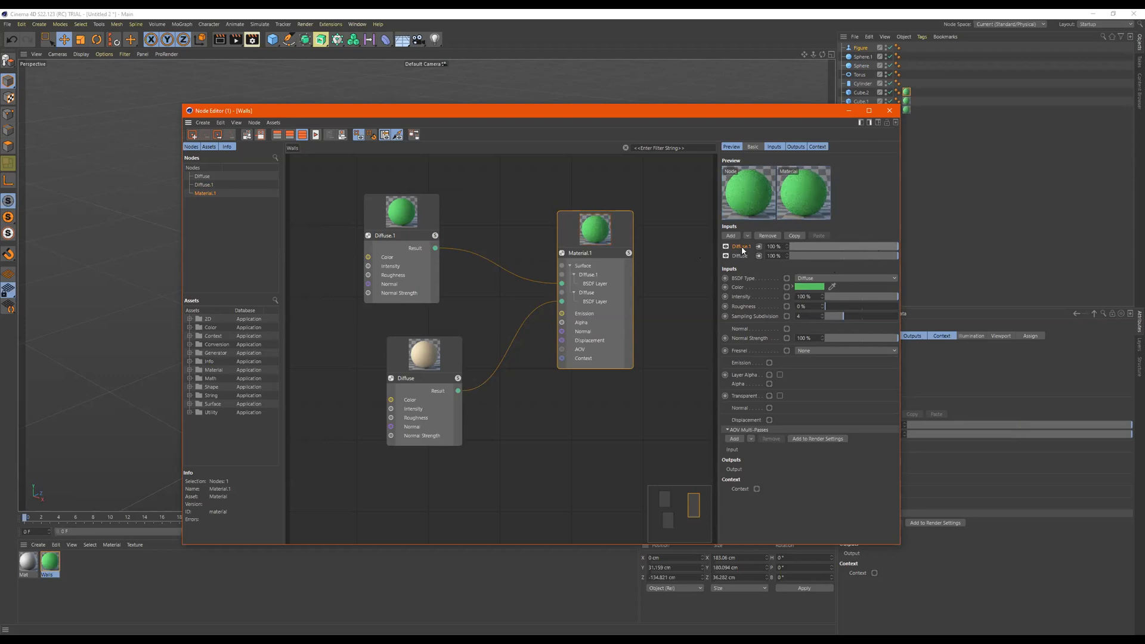
- Move the Diffuse.1 layer below Diffuse in Material.1 and rearrange the two Diffuse nodes in the same order
{"action": "left_click_drag", "start_coordinate": [742, 245], "coordinate": [743, 256]}
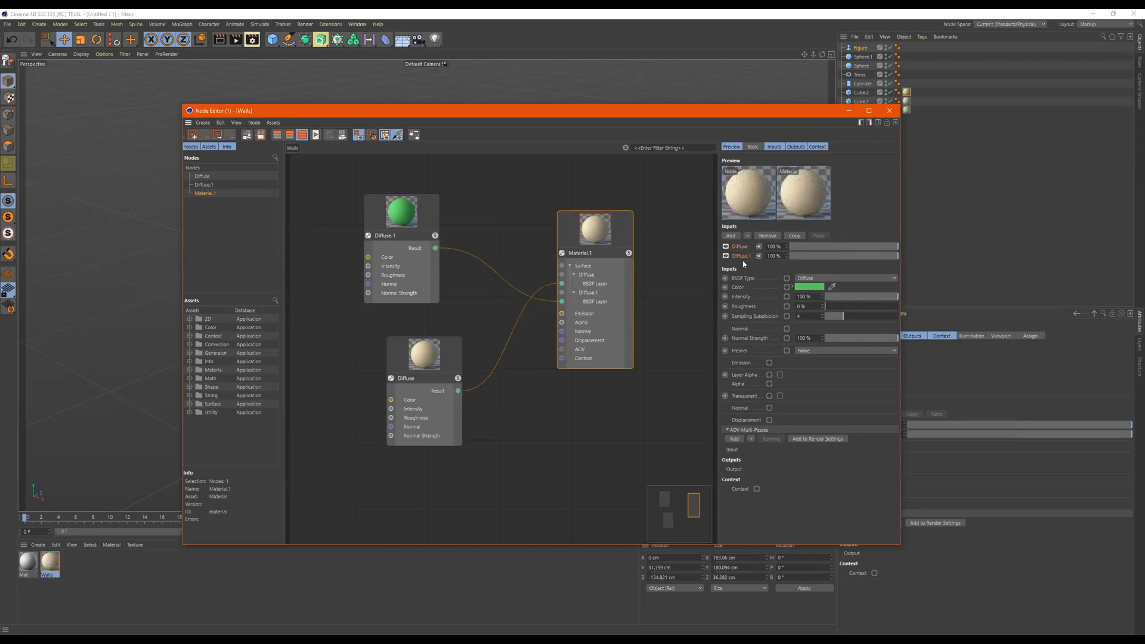
{"action": "left_click", "coordinate": [742, 245]}
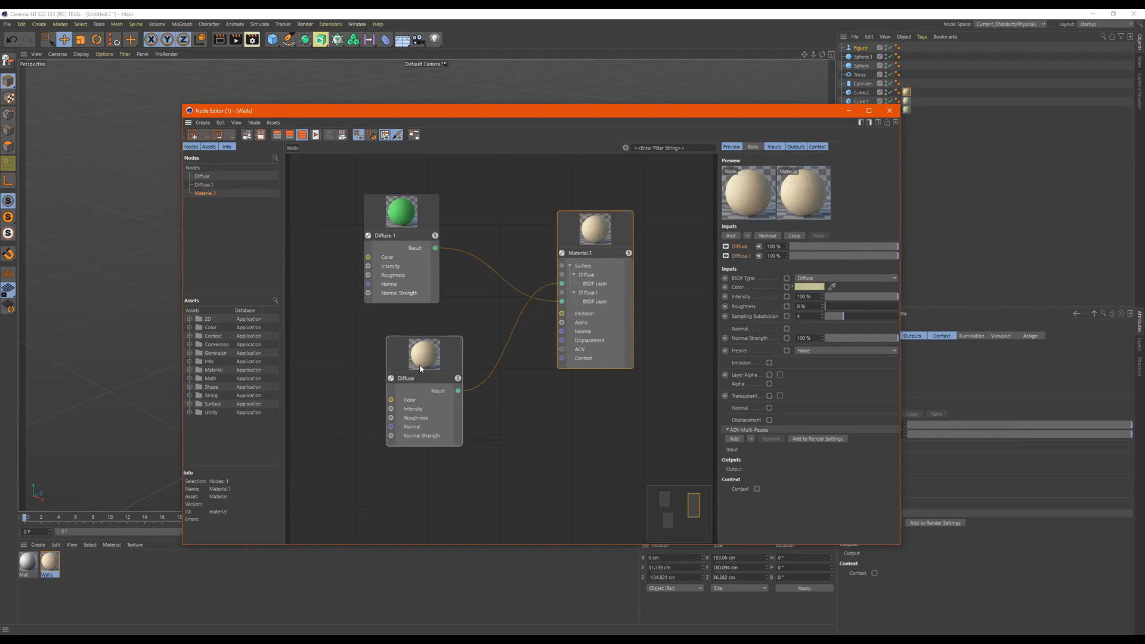
{"action": "left_click_drag", "start_coordinate": [427, 371], "coordinate": [482, 179]}
{"action": "left_click_drag", "start_coordinate": [413, 257], "coordinate": [459, 431]}
{"action": "left_click_drag", "start_coordinate": [478, 188], "coordinate": [441, 227]}
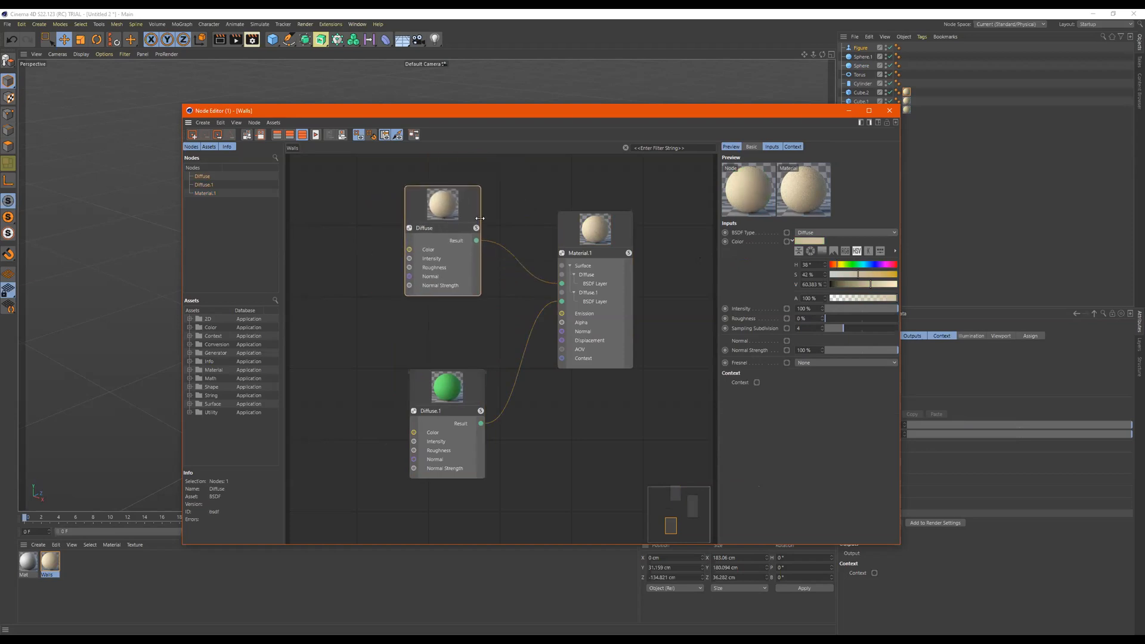
- Try lower strengths such as 61% for the beige Diffuse layer in Material.1, and restore it to 100%
{"action": "left_click", "coordinate": [623, 238]}
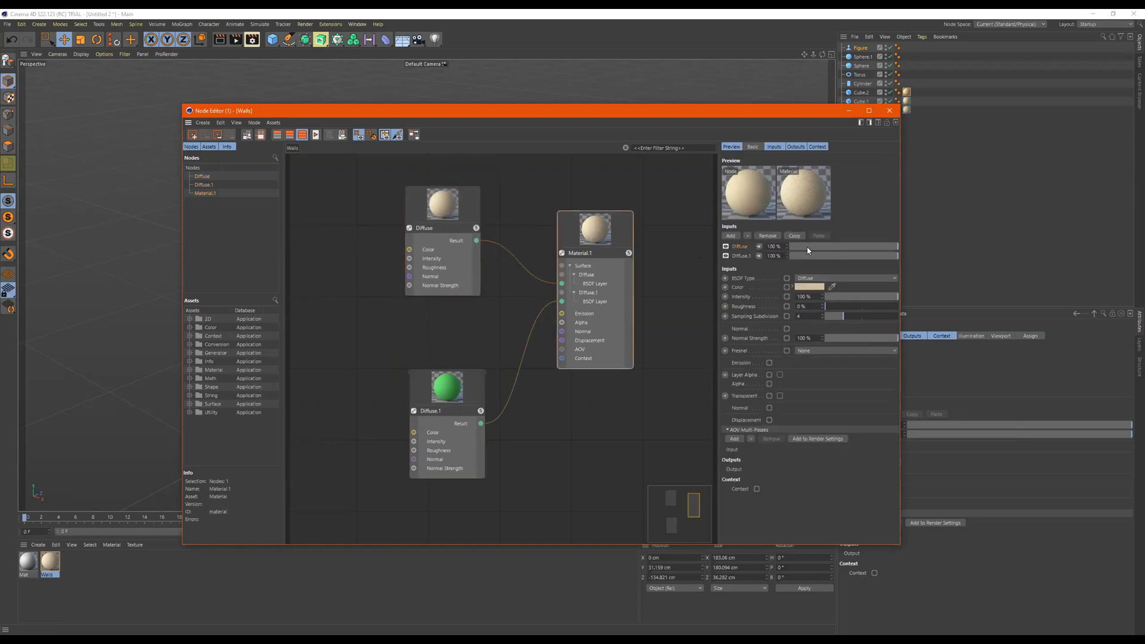
{"action": "left_click", "coordinate": [844, 246]}
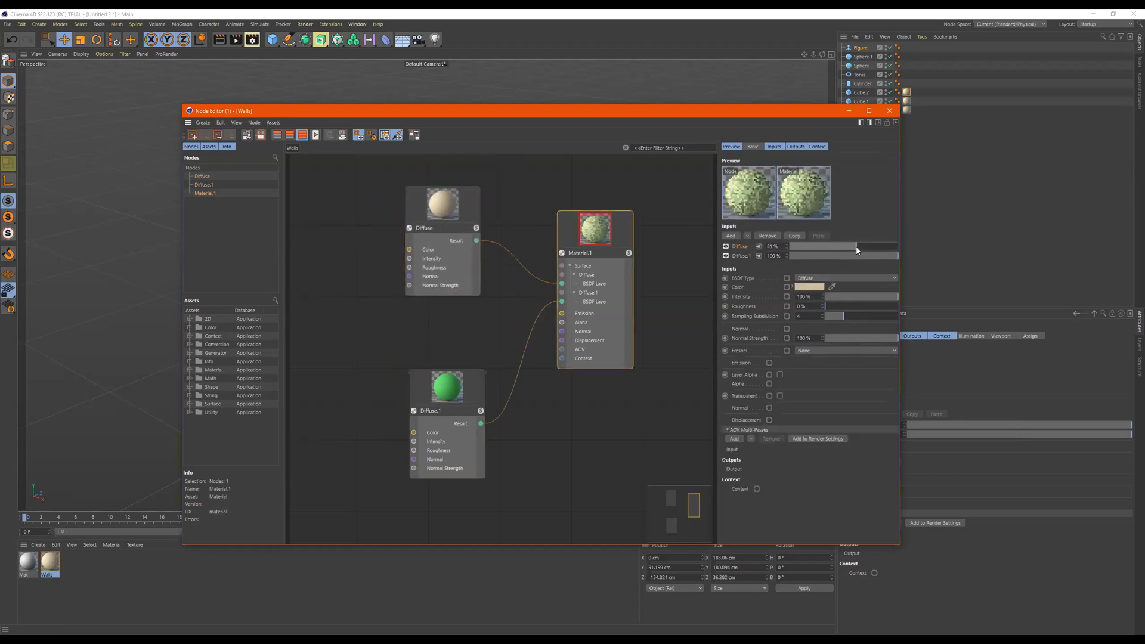
{"action": "left_click", "coordinate": [817, 248]}
{"action": "left_click_drag", "start_coordinate": [817, 253], "coordinate": [899, 249]}
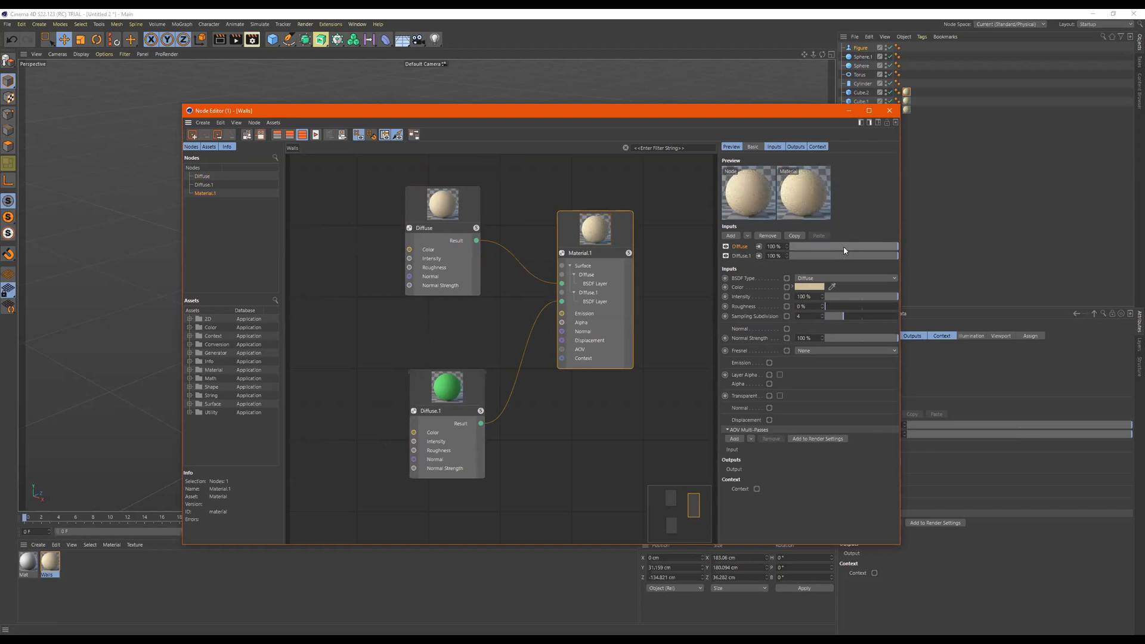
{"action": "mouse_move", "coordinate": [888, 251]}
{"action": "left_mouse_down"}
{"action": "mouse_move", "coordinate": [820, 253]}
{"action": "mouse_move", "coordinate": [899, 249]}
{"action": "left_mouse_up"}
- Tidy the positions of the three nodes and move the Diffuse.1 layer above Diffuse in Material.1
{"action": "left_click_drag", "start_coordinate": [575, 227], "coordinate": [588, 230]}
{"action": "left_click_drag", "start_coordinate": [450, 372], "coordinate": [441, 346]}
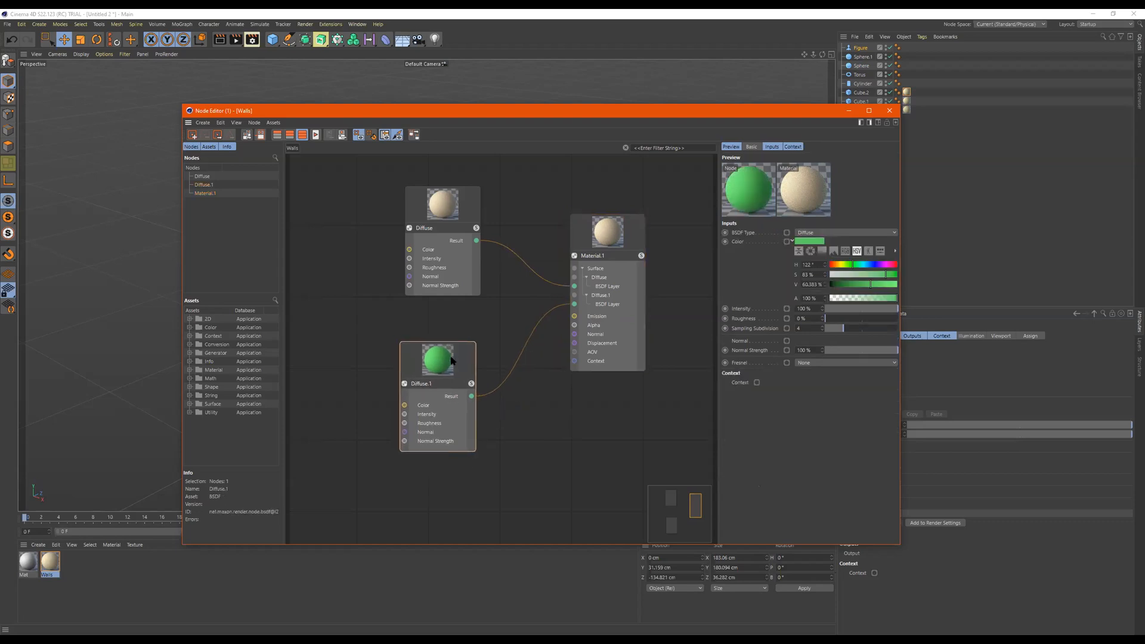
{"action": "left_click", "coordinate": [605, 244]}
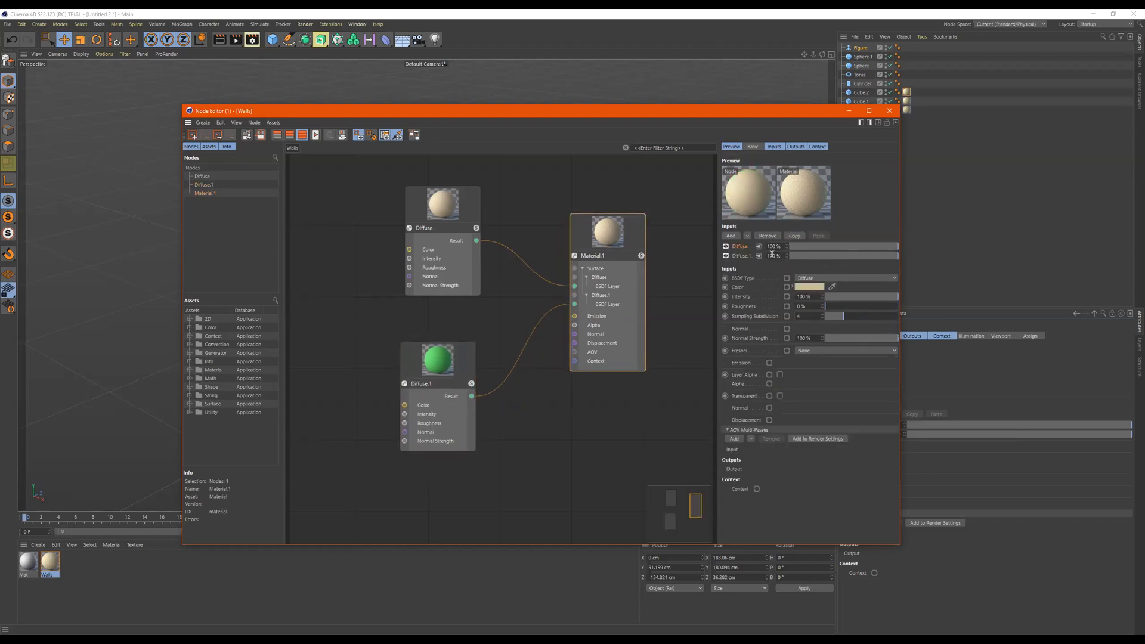
{"action": "left_click_drag", "start_coordinate": [472, 262], "coordinate": [466, 262]}
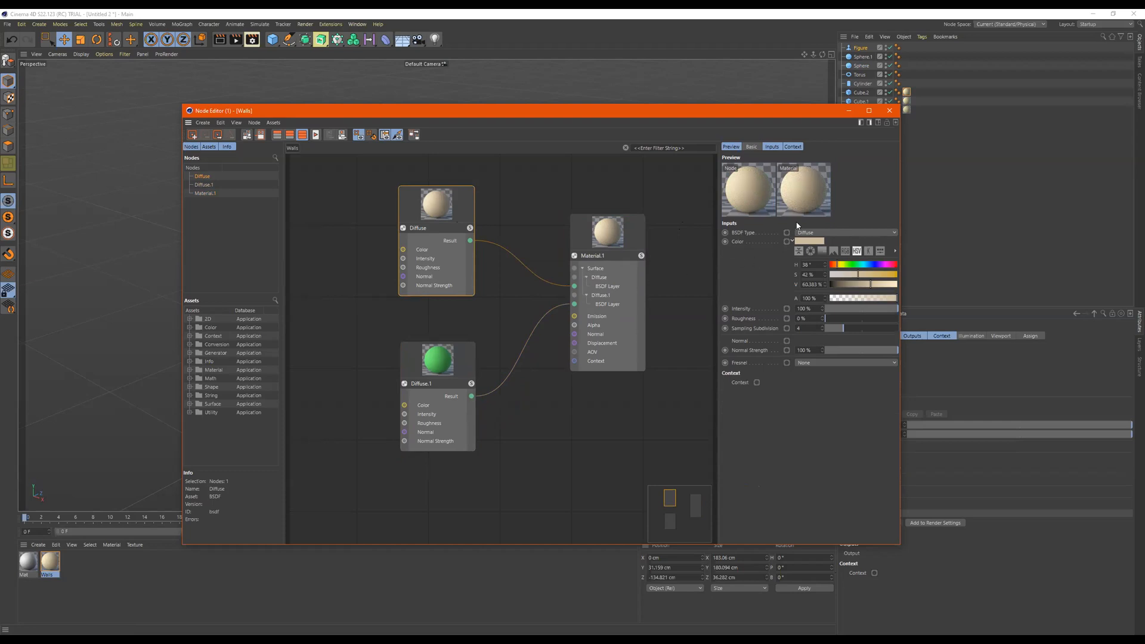
{"action": "left_click", "coordinate": [606, 239]}
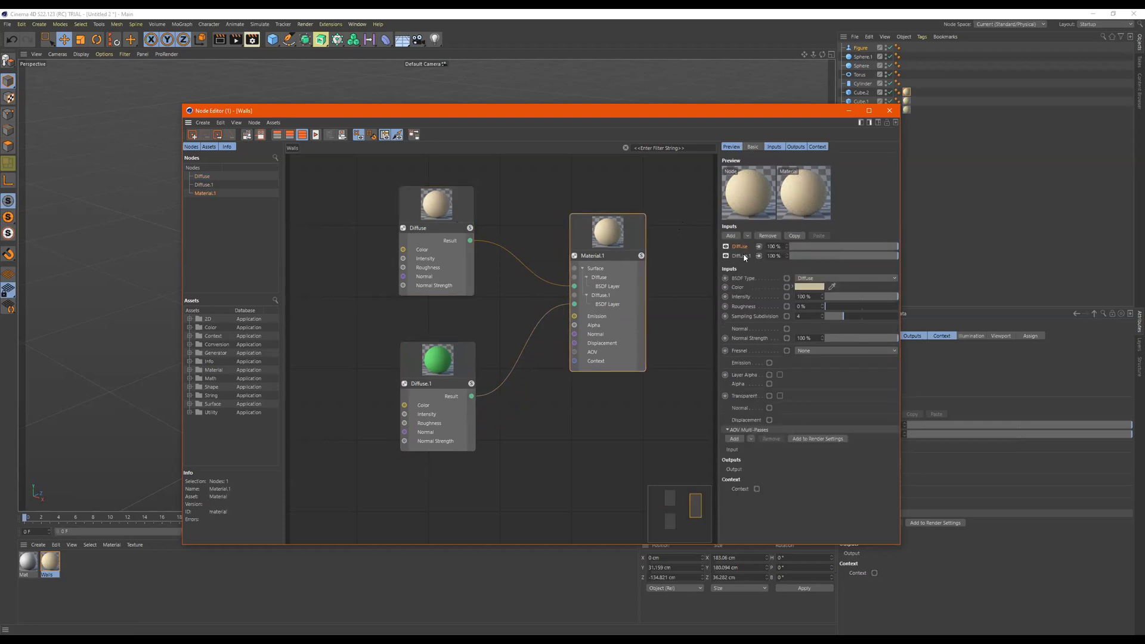
{"action": "left_click_drag", "start_coordinate": [741, 256], "coordinate": [741, 243]}
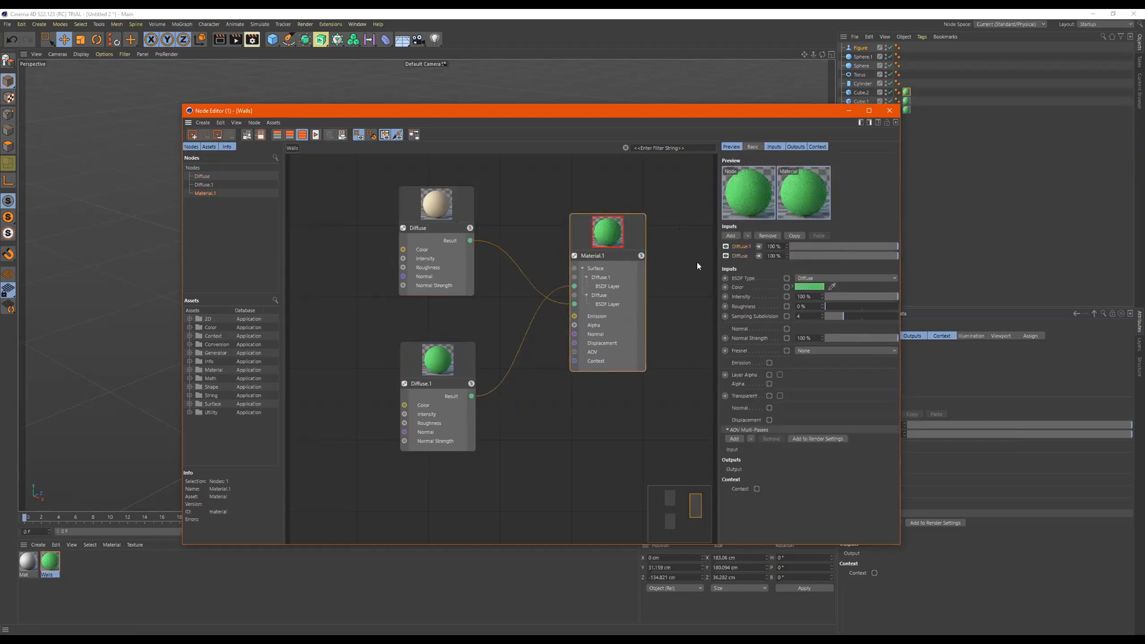
- Reposition the two diffuse nodes so that Diffuse.1 sits above Diffuse, and select Material.1
{"action": "left_click_drag", "start_coordinate": [457, 368], "coordinate": [463, 230]}
{"action": "left_click_drag", "start_coordinate": [427, 194], "coordinate": [407, 355]}
{"action": "left_click", "coordinate": [599, 241]}
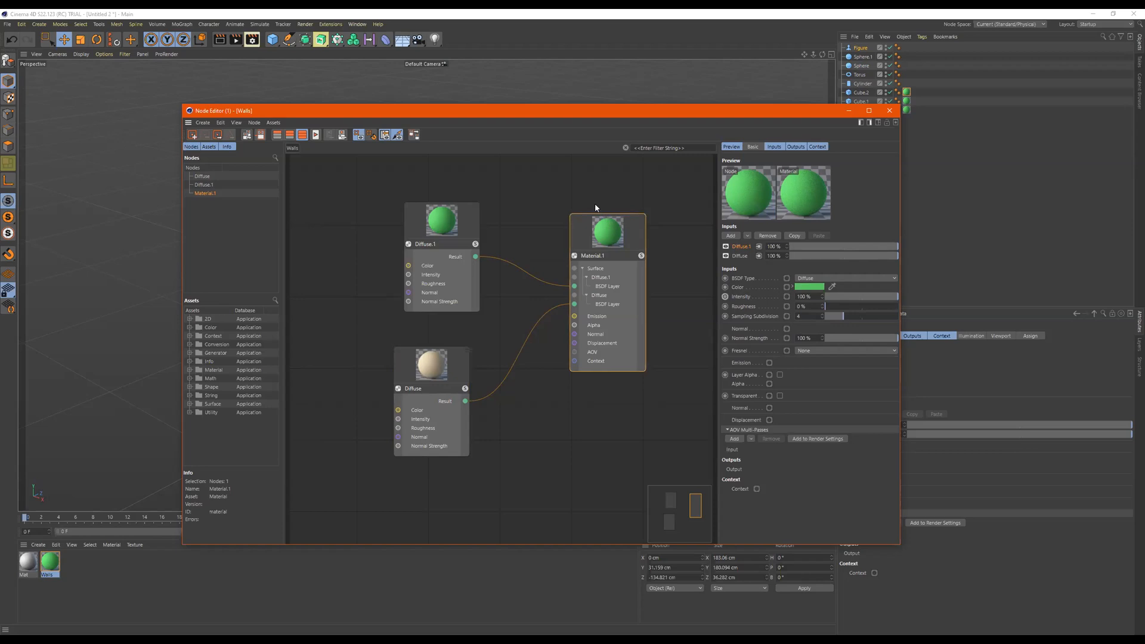
- Try the collapsed and expanded displays of the Diffuse.1 node, and restore its full port list
{"action": "double_click", "coordinate": [450, 224]}
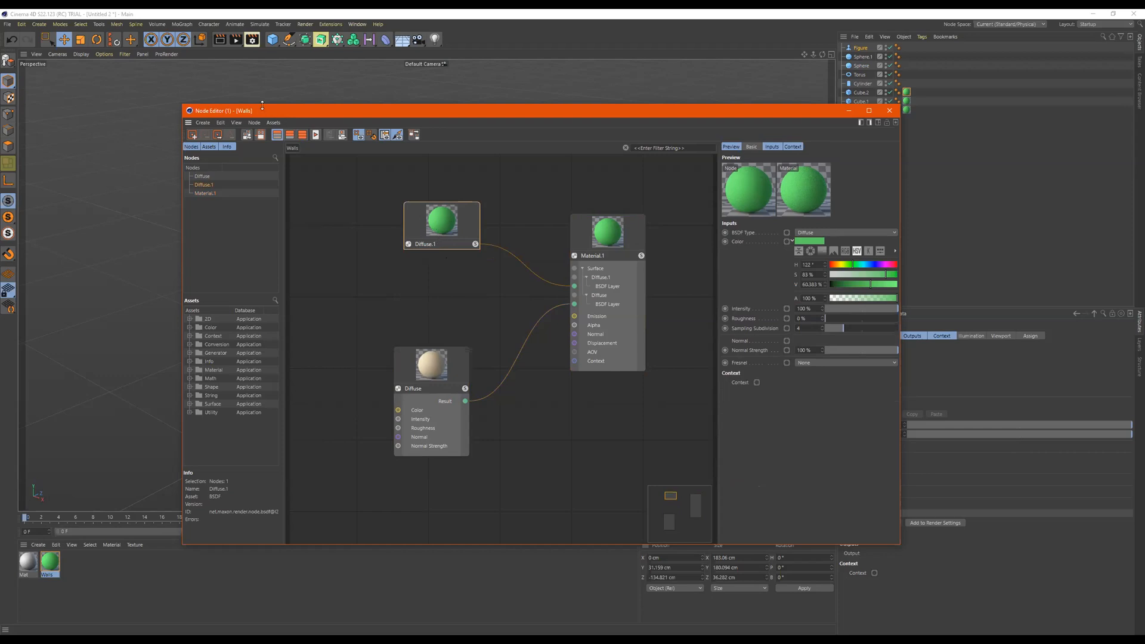
{"action": "left_click", "coordinate": [289, 135]}
{"action": "left_click", "coordinate": [303, 134]}
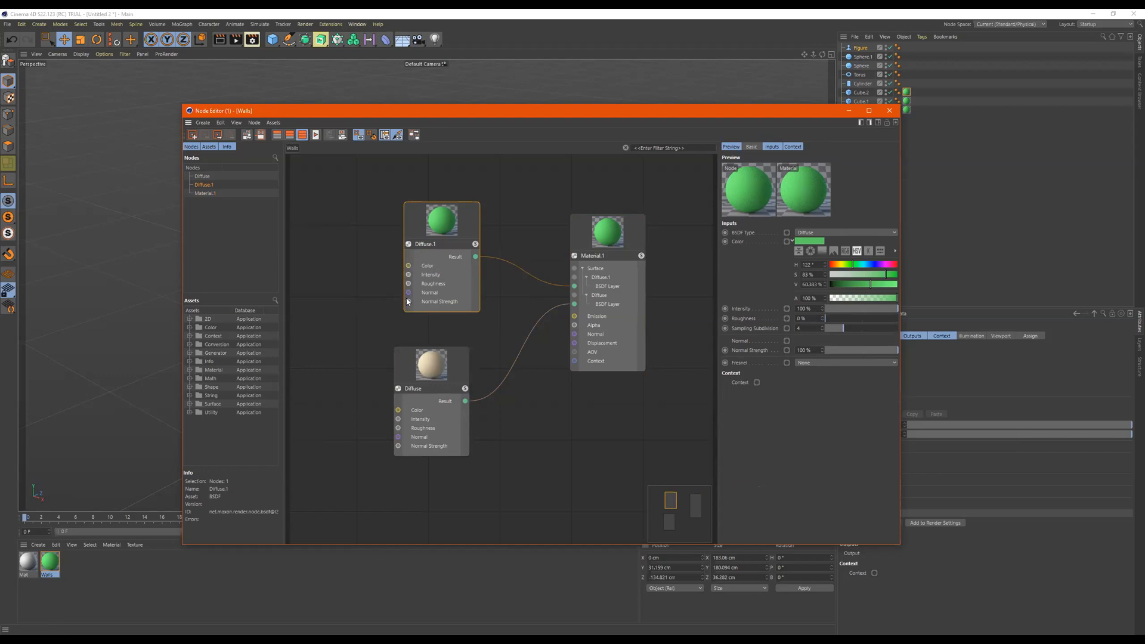
{"action": "mouse_move", "coordinate": [419, 238]}
{"action": "left_mouse_down"}
{"action": "mouse_move", "coordinate": [393, 225]}
{"action": "mouse_move", "coordinate": [434, 225]}
{"action": "left_mouse_up"}
{"action": "double_click", "coordinate": [434, 225]}
{"action": "double_click", "coordinate": [434, 225]}
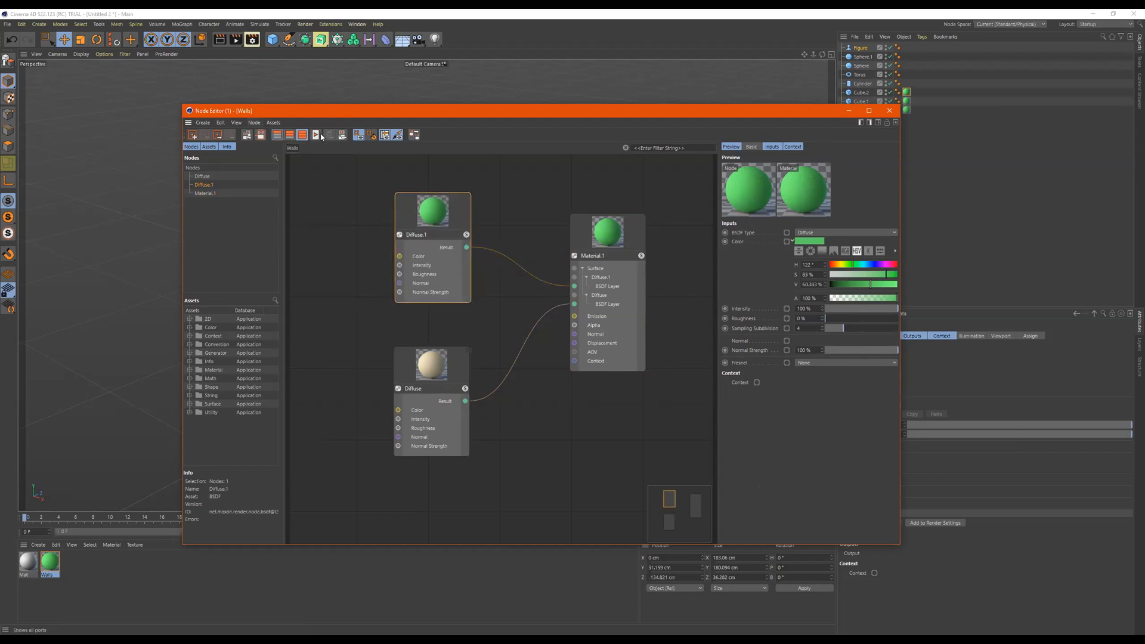
- Arrange the node graph automatically, moving the two diffuse nodes around to try the arrangement again
{"action": "left_click", "coordinate": [416, 135]}
{"action": "left_click_drag", "start_coordinate": [494, 313], "coordinate": [418, 215]}
{"action": "scroll", "coordinate": [663, 271], "scroll_direction": "down", "scroll_amount": 2}
{"action": "left_click_drag", "start_coordinate": [480, 337], "coordinate": [688, 242]}
{"action": "left_click", "coordinate": [416, 136]}
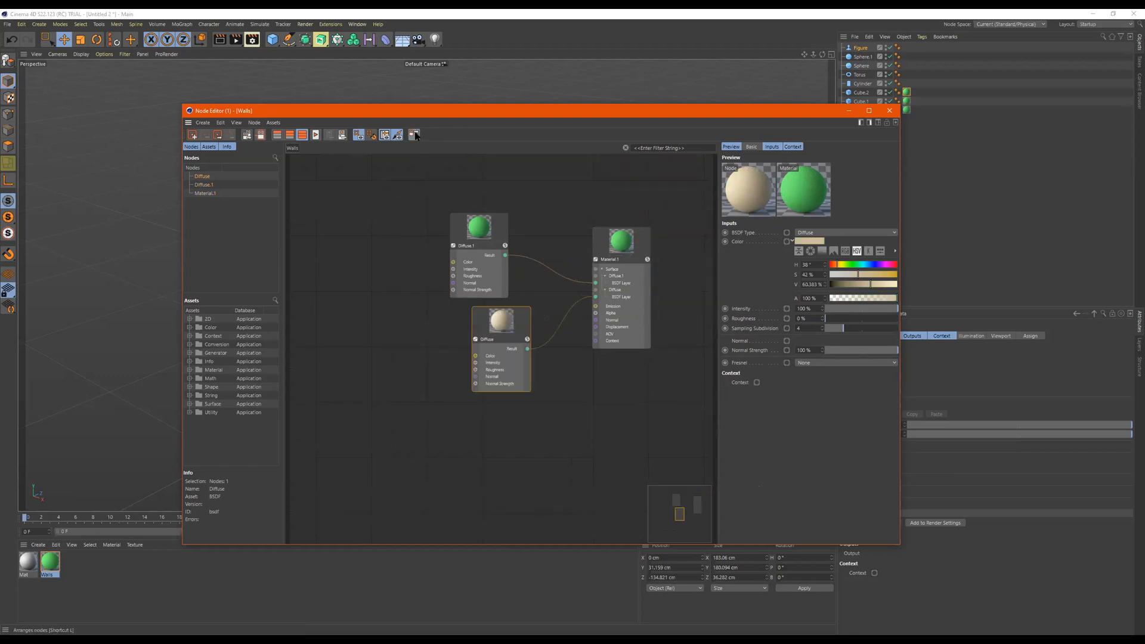
{"action": "scroll", "coordinate": [535, 252], "scroll_direction": "up", "scroll_amount": 1}
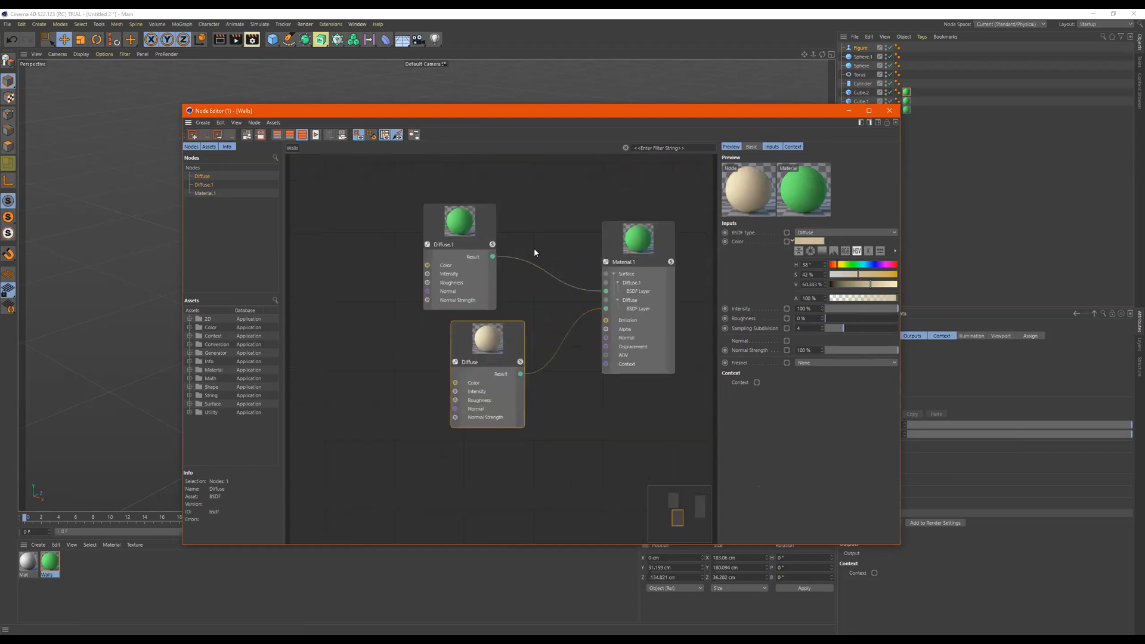
{"action": "middle_click_drag", "start_coordinate": [534, 252], "coordinate": [516, 250]}
- Move the Diffuse.1 node closer to Material.1, directly above Diffuse, and show the Material.1 layers
{"action": "left_click", "coordinate": [632, 251]}
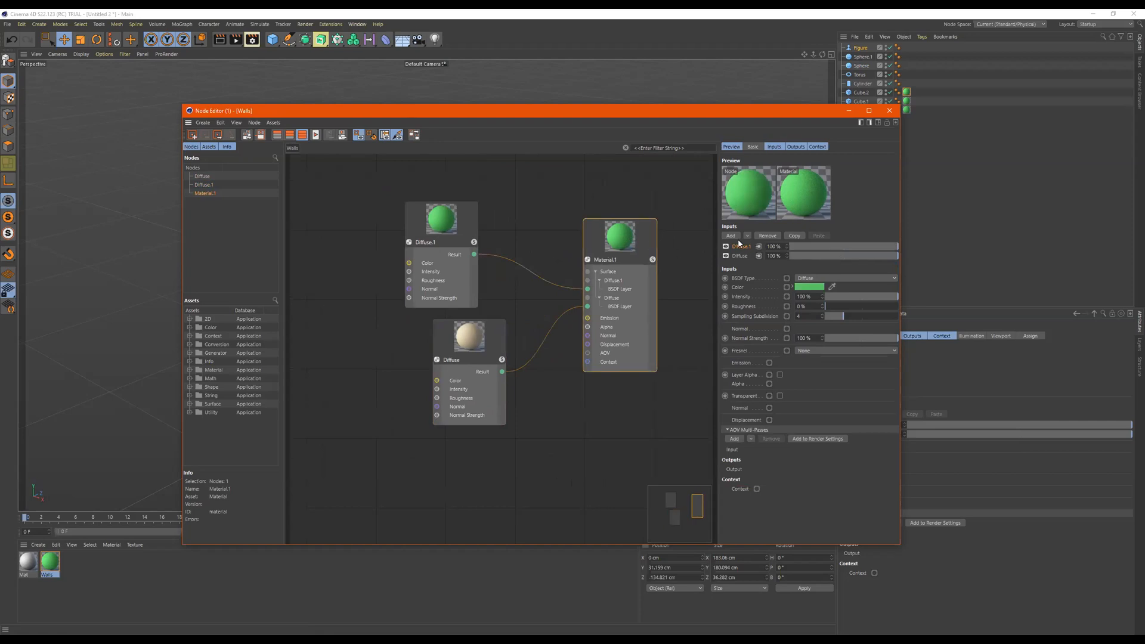
{"action": "left_click_drag", "start_coordinate": [455, 228], "coordinate": [489, 226]}
{"action": "left_click", "coordinate": [620, 238]}
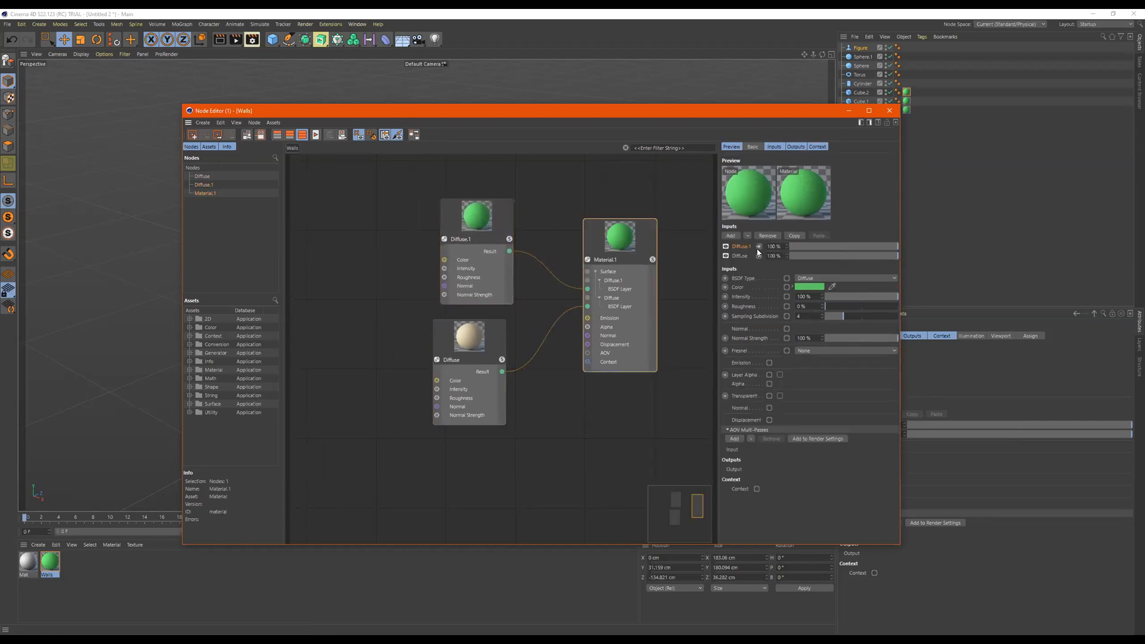
- Rename the Diffuse.1 node as GreenColor
{"action": "left_click", "coordinate": [468, 239]}
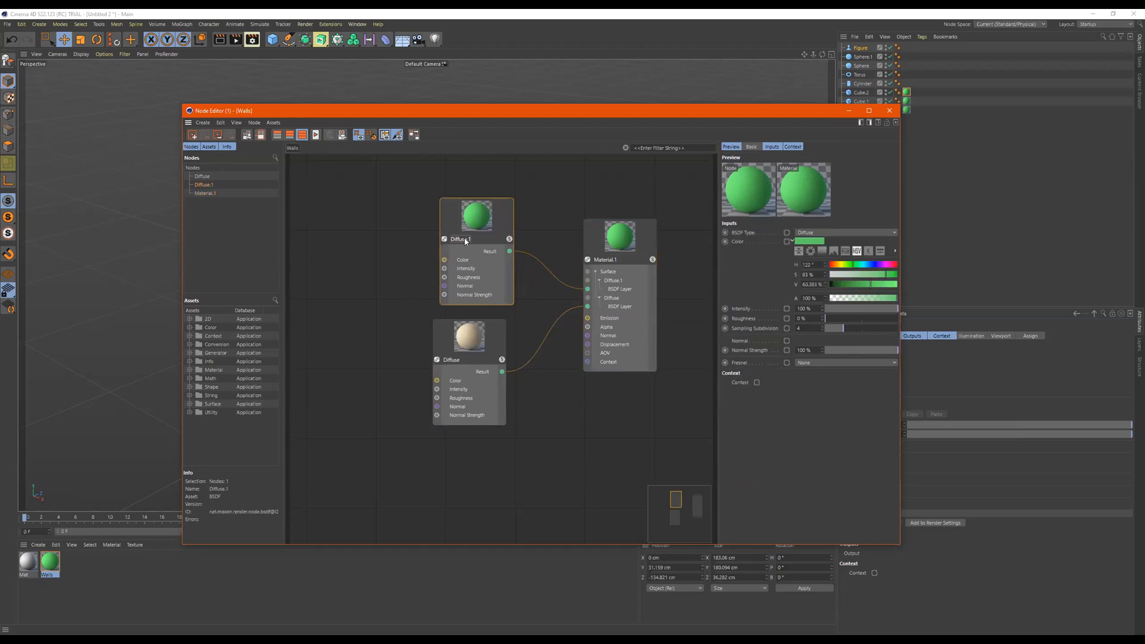
{"action": "double_click", "coordinate": [475, 238]}
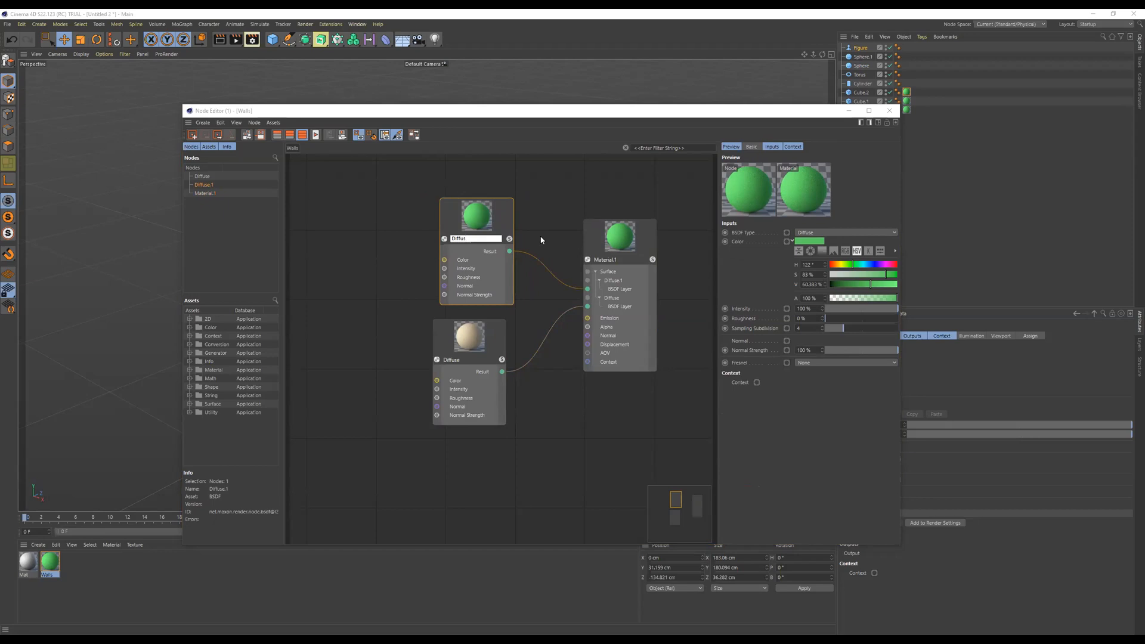
{"action": "type", "text": "Grea"}
{"action": "type", "text": "nColor"}
{"action": "key", "text": "Return"}
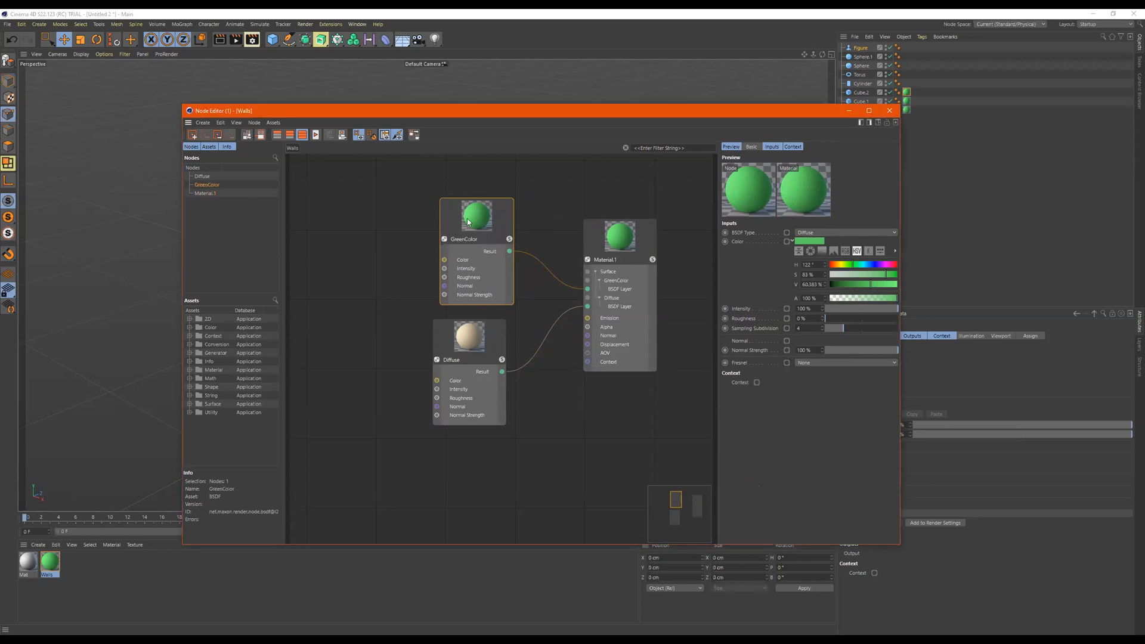
- Rename the beige Diffuse node as Diffuse_Shiny
{"action": "left_click", "coordinate": [474, 341]}
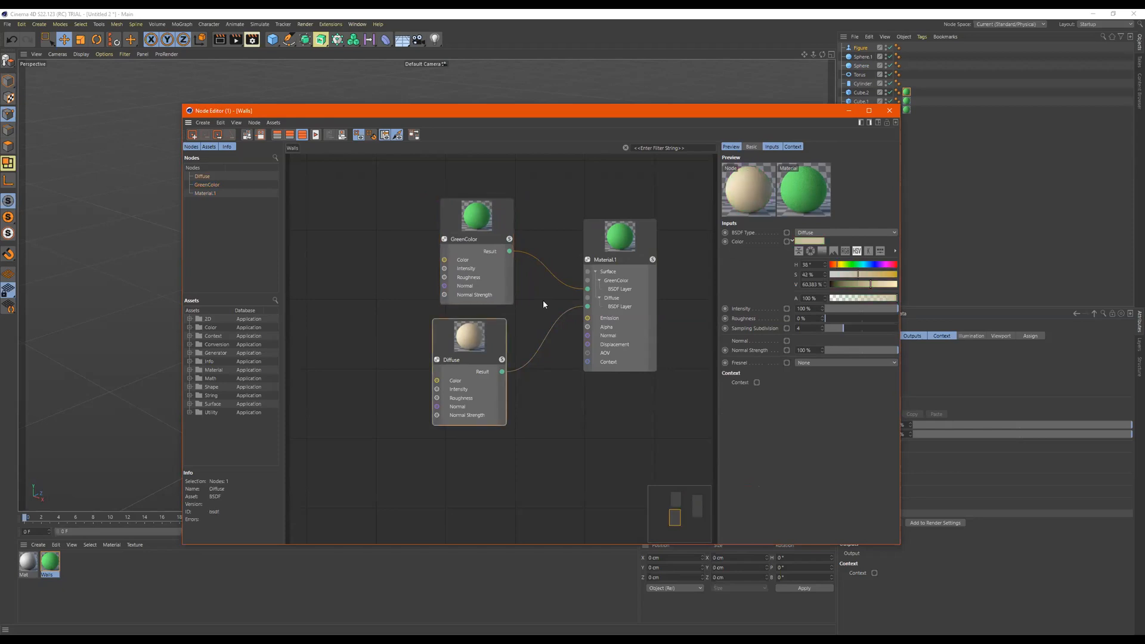
{"action": "double_click", "coordinate": [466, 359]}
{"action": "double_click", "coordinate": [454, 361]}
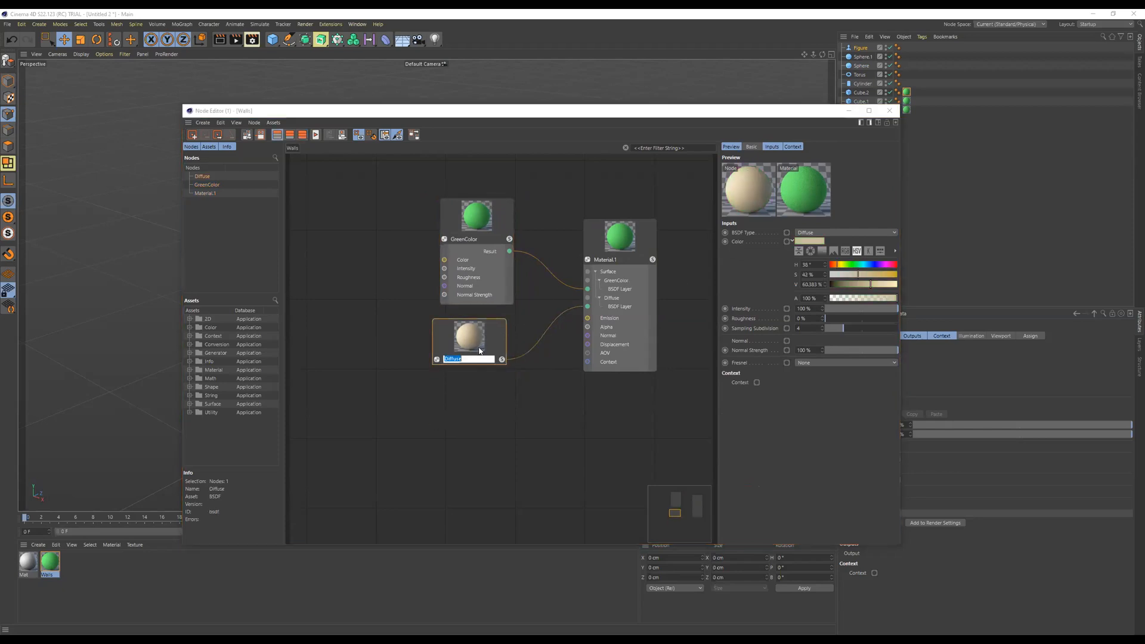
{"action": "double_click", "coordinate": [474, 358]}
{"action": "double_click", "coordinate": [471, 361]}
{"action": "double_click", "coordinate": [468, 361]}
{"action": "double_click", "coordinate": [467, 360]}
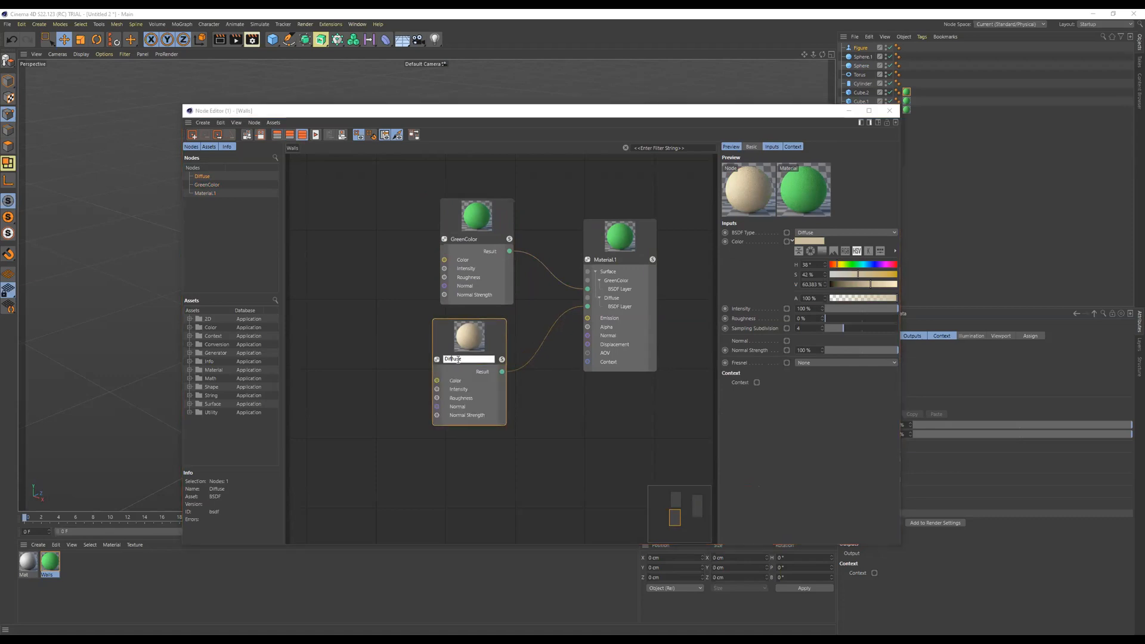
{"action": "type", "text": "_Si"}
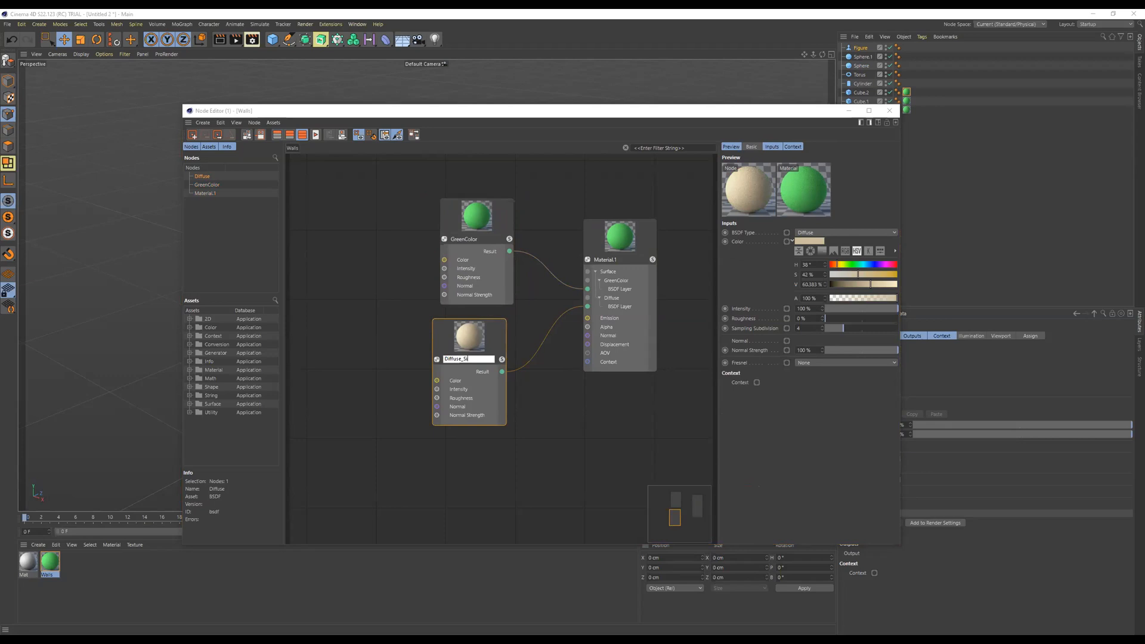
{"action": "type", "text": "in"}
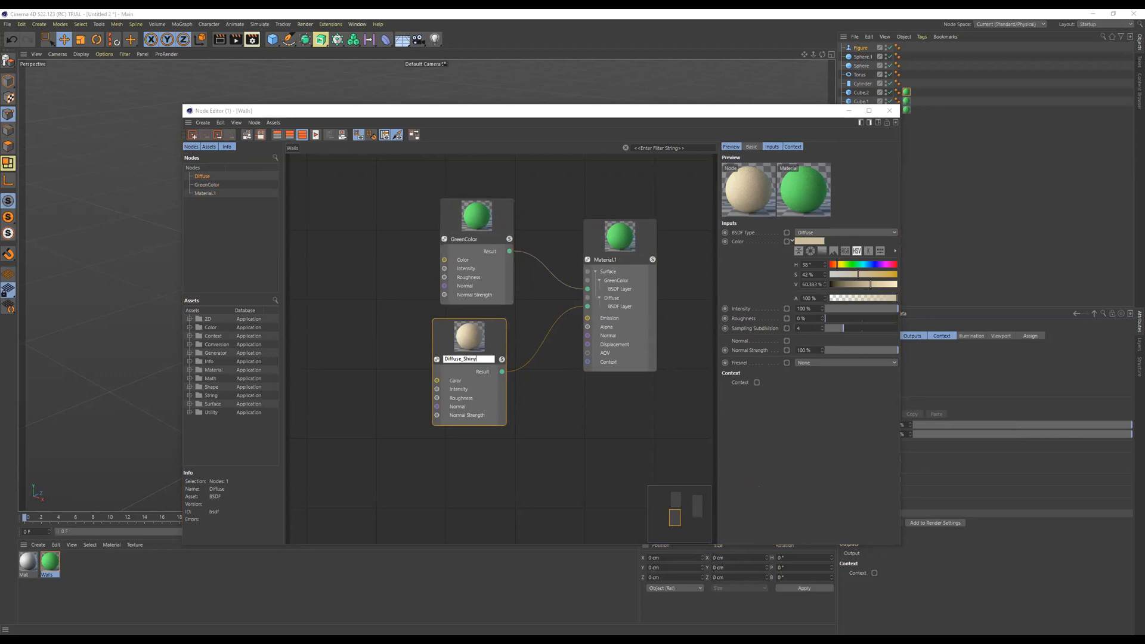
{"action": "type", "text": "y"}
{"action": "key", "text": "Return"}
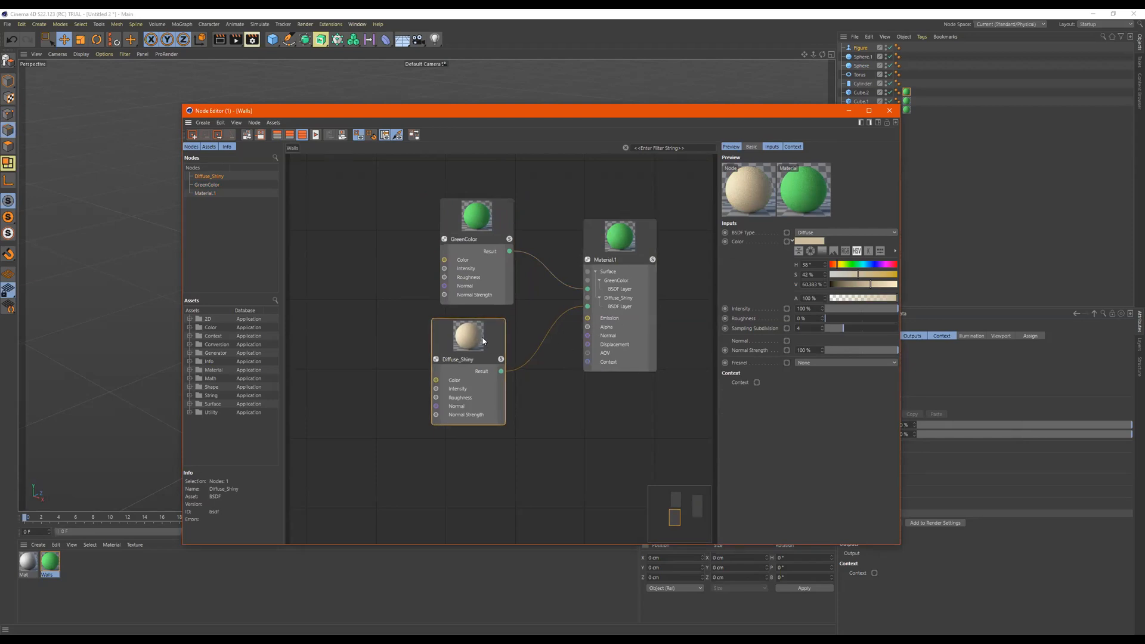
- Set the BSDF type of the Diffuse_Shiny layer in Material.1 to GGX and inspect its node preview
{"action": "left_click", "coordinate": [596, 279]}
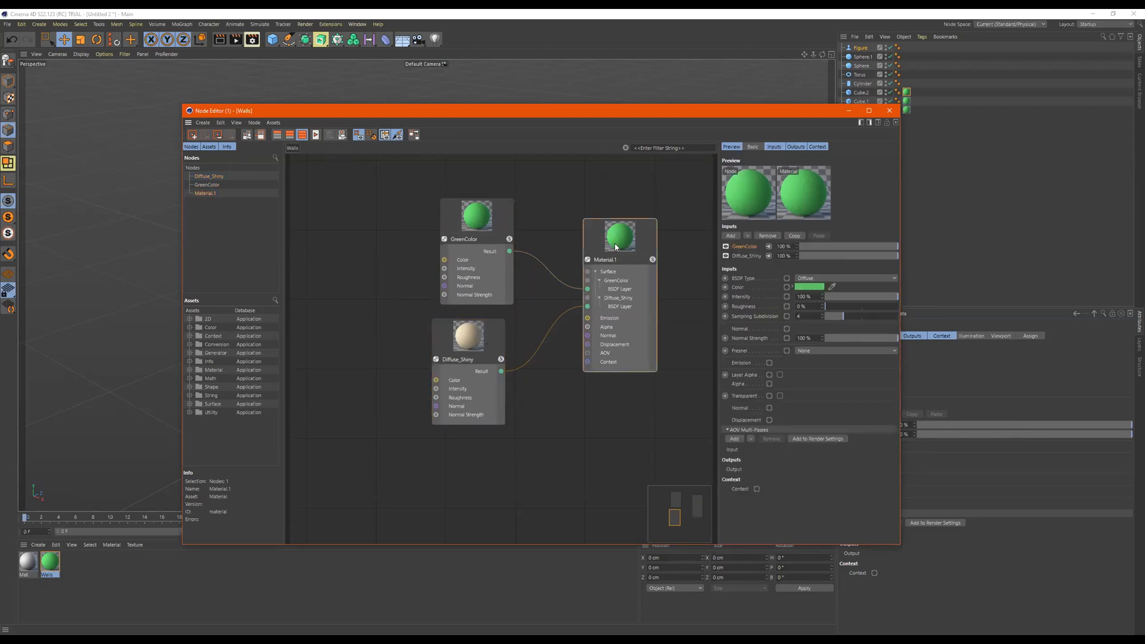
{"action": "left_click", "coordinate": [753, 257]}
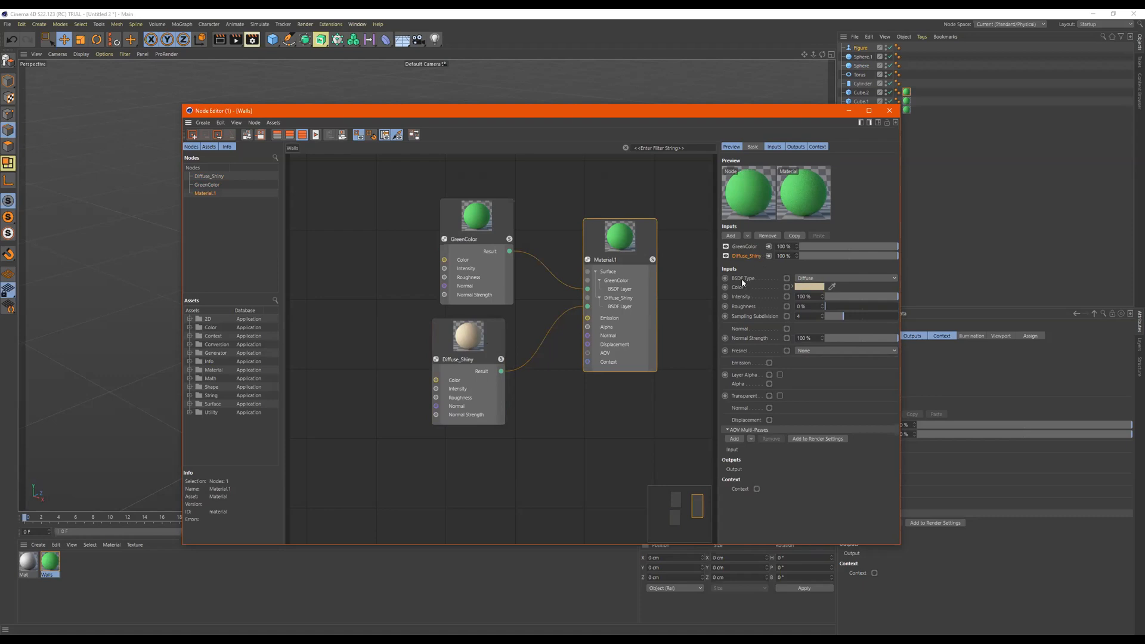
{"action": "left_click", "coordinate": [812, 278]}
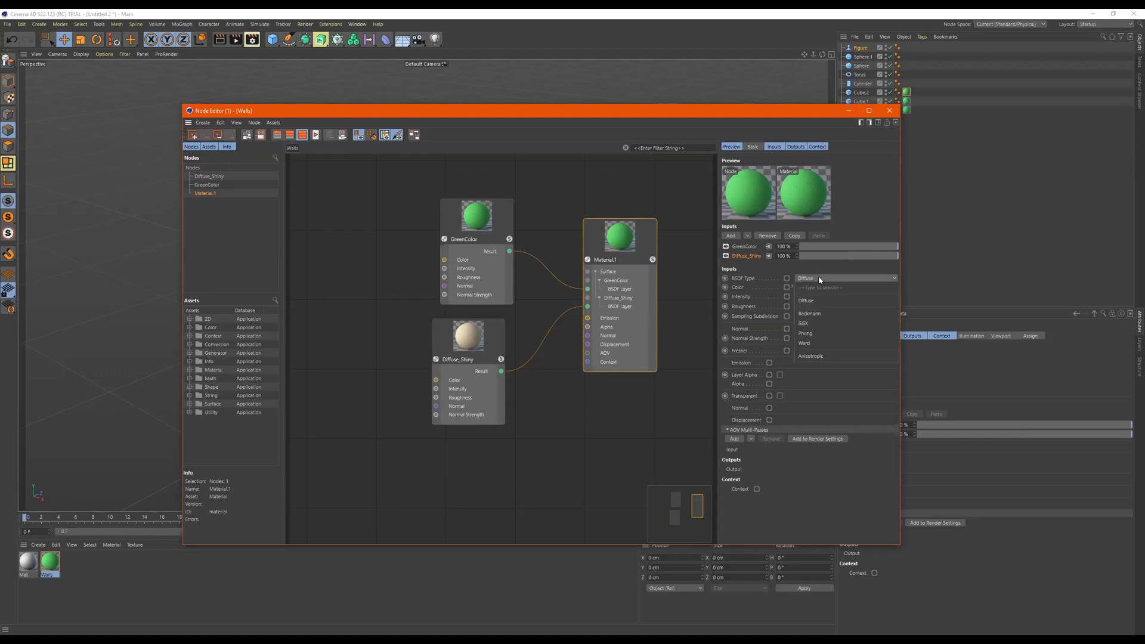
{"action": "left_click", "coordinate": [811, 325]}
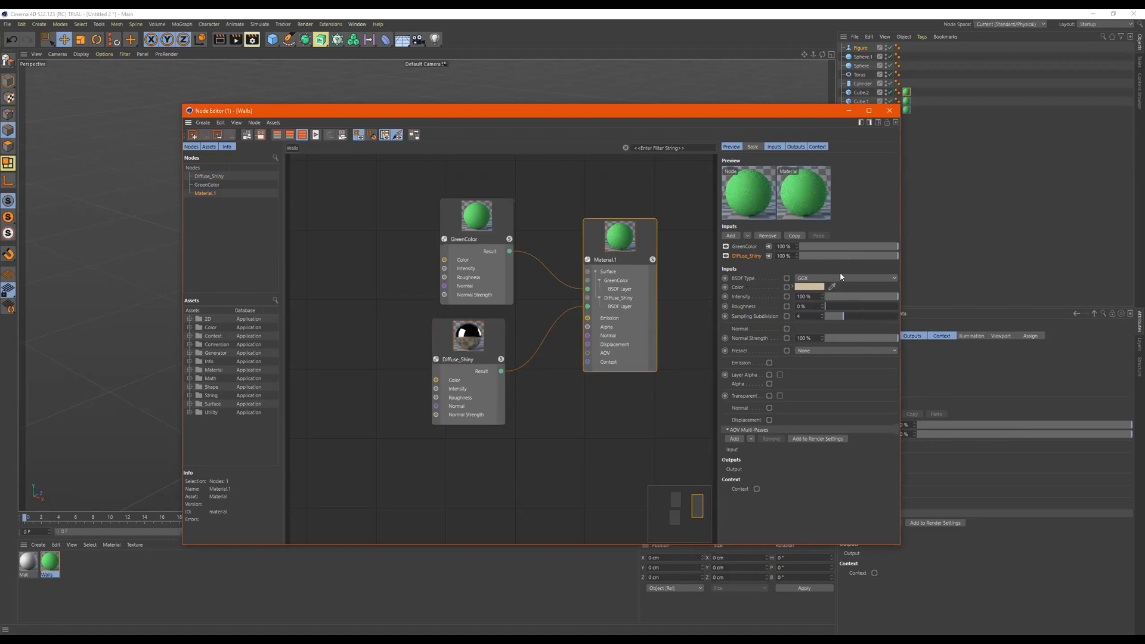
{"action": "left_click", "coordinate": [471, 342]}
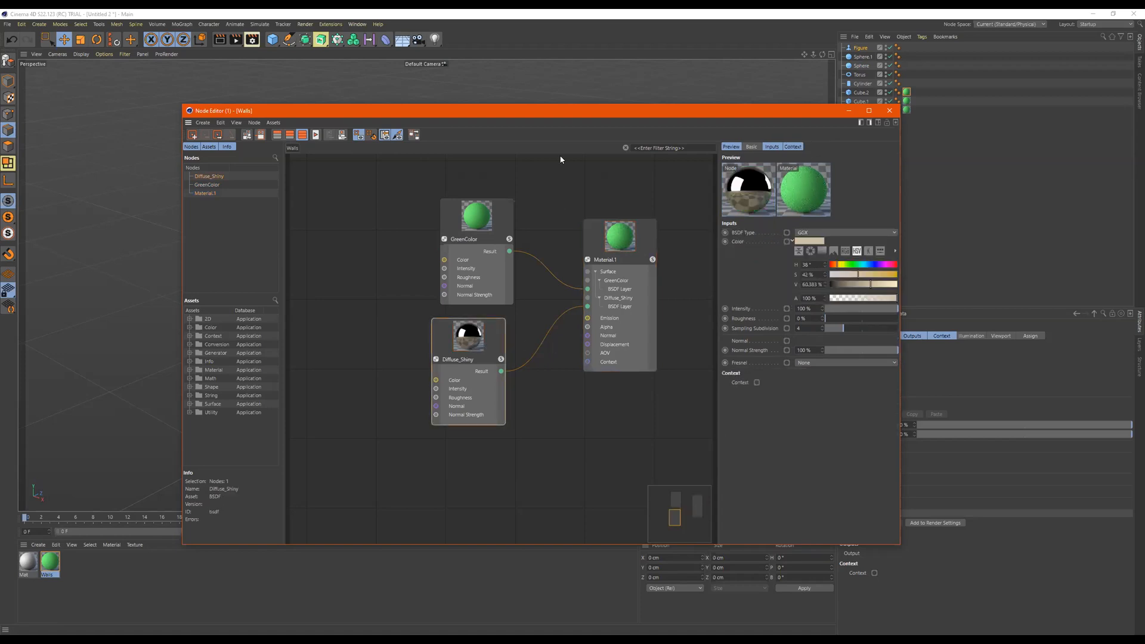
{"action": "scroll", "coordinate": [488, 344], "scroll_direction": "up", "scroll_amount": 5}
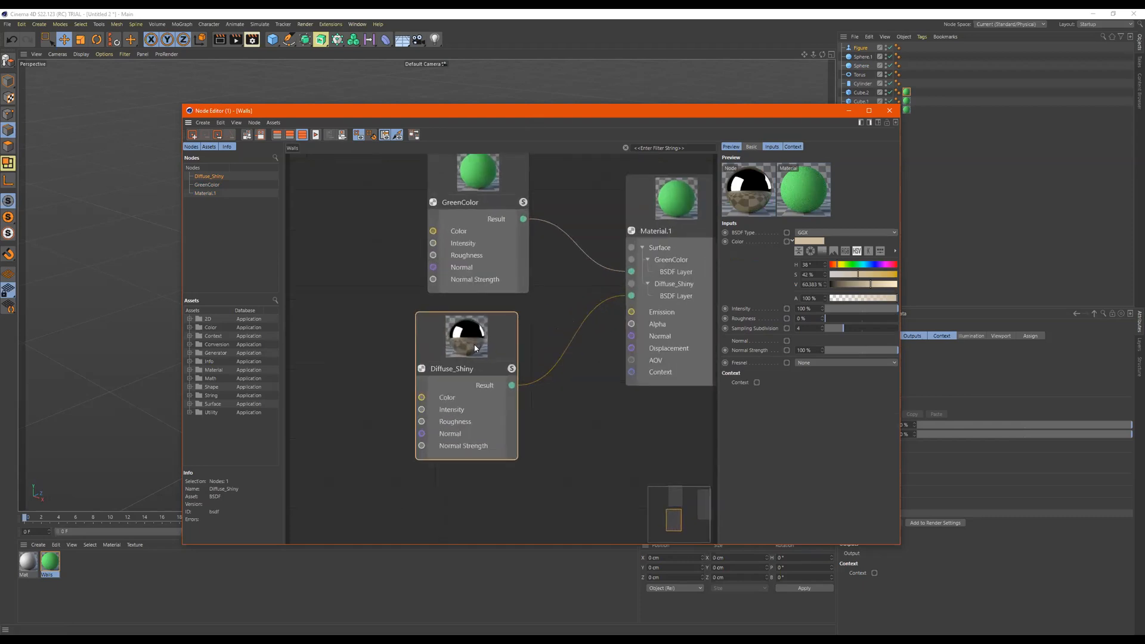
{"action": "scroll", "coordinate": [546, 323], "scroll_direction": "down", "scroll_amount": 5}
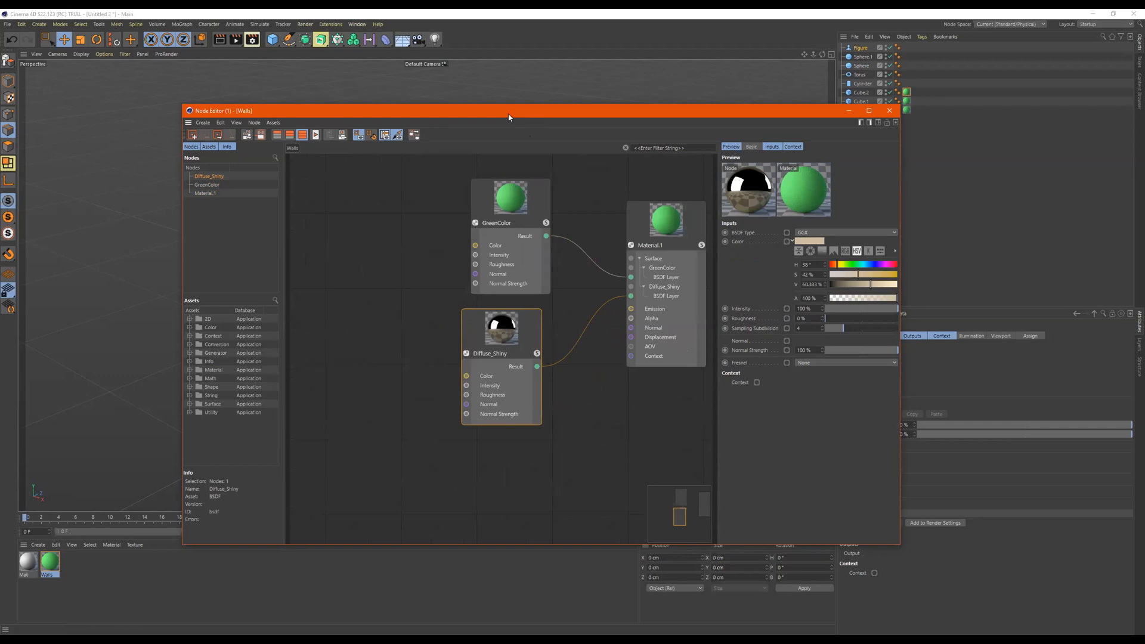
- Move the Node Editor off the room and solo the Diffuse_Shiny node to preview its reflections on the walls
{"action": "left_click_drag", "start_coordinate": [508, 117], "coordinate": [715, 128]}
{"action": "left_click", "coordinate": [305, 258]}
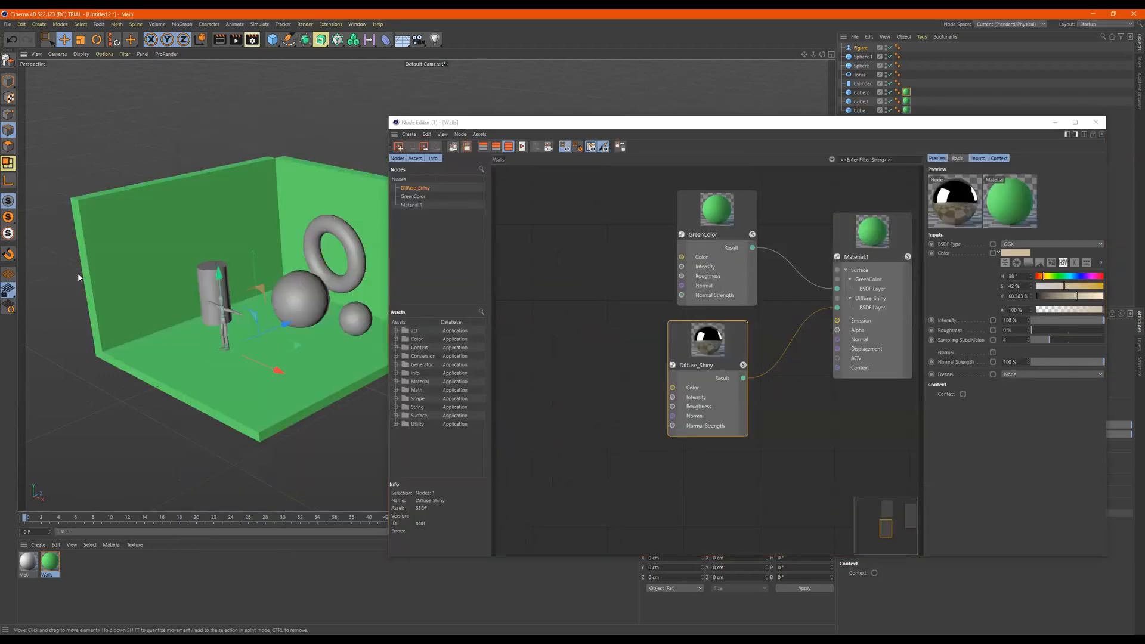
{"action": "left_click", "coordinate": [742, 365]}
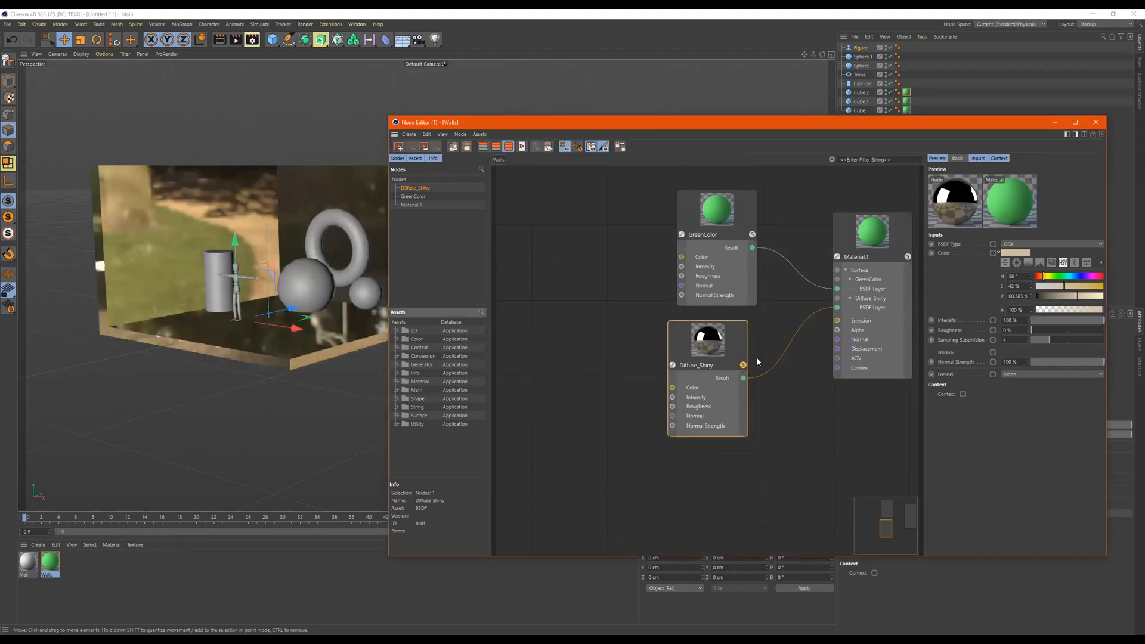
{"action": "left_click_drag", "start_coordinate": [704, 343], "coordinate": [714, 343]}
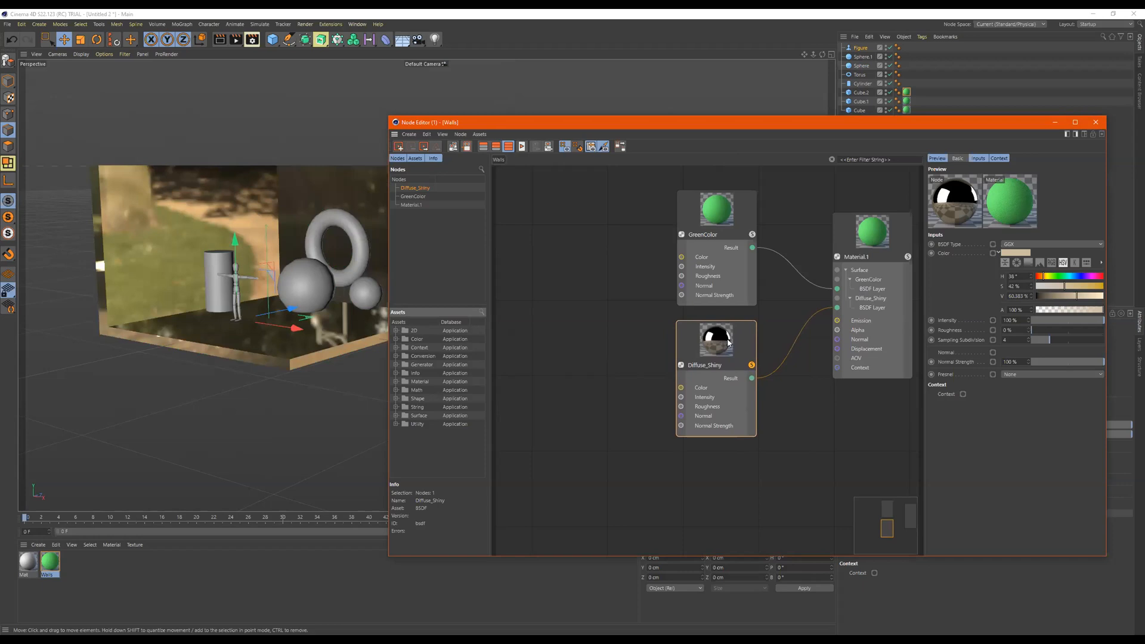
{"action": "left_click_drag", "start_coordinate": [275, 281], "coordinate": [266, 337], "text": "alt"}
- Solo the GreenColor node and the complete Material.1 in turn to compare them on the walls
{"action": "left_click", "coordinate": [752, 235]}
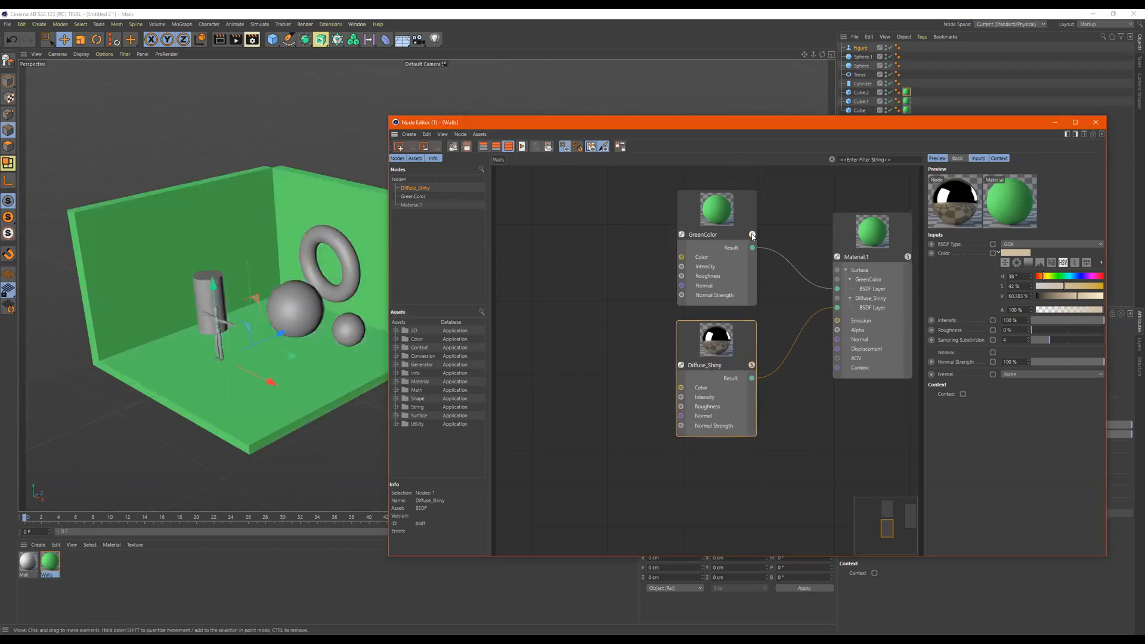
{"action": "left_click", "coordinate": [906, 256]}
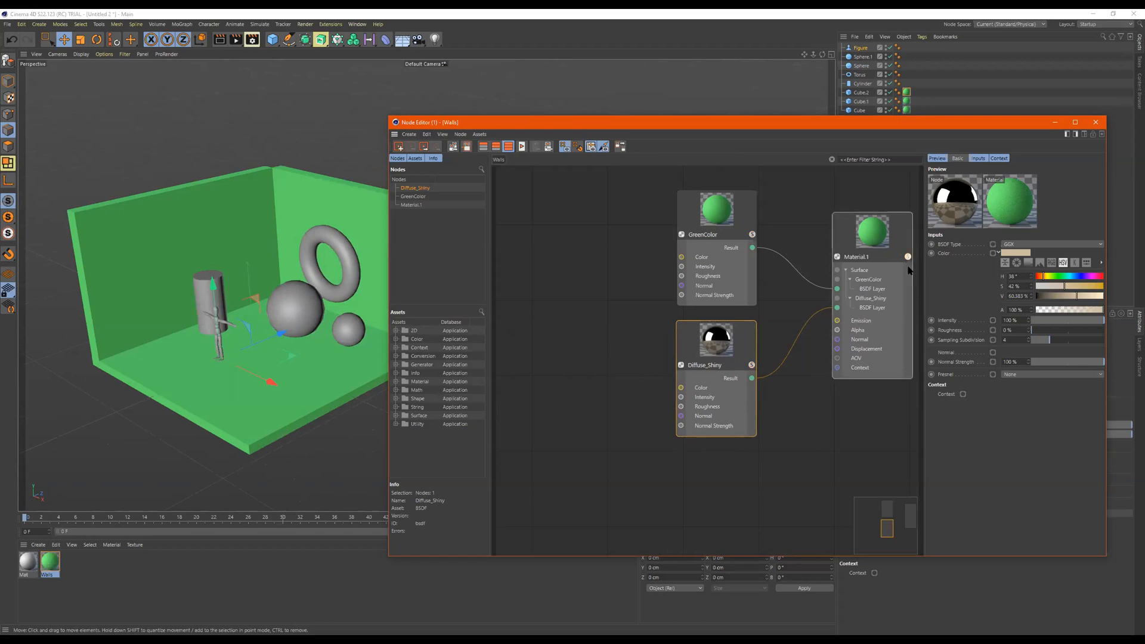
{"action": "left_click", "coordinate": [908, 257]}
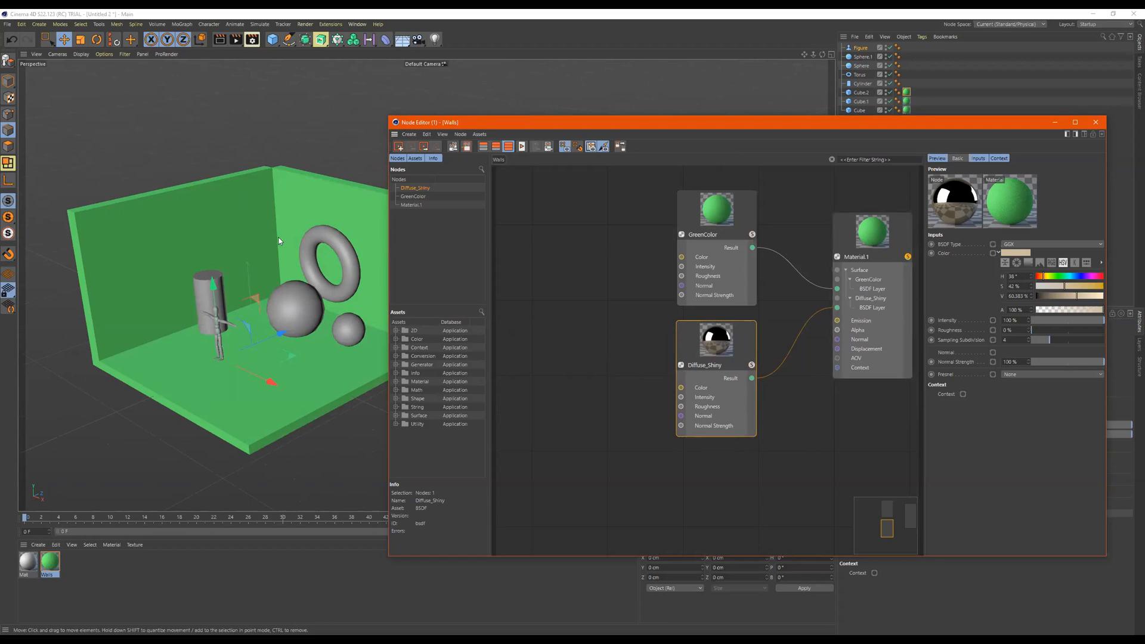
- Solo the Diffuse_Shiny node again and examine its reflections on the walls and floor from different angles
{"action": "left_click", "coordinate": [751, 364]}
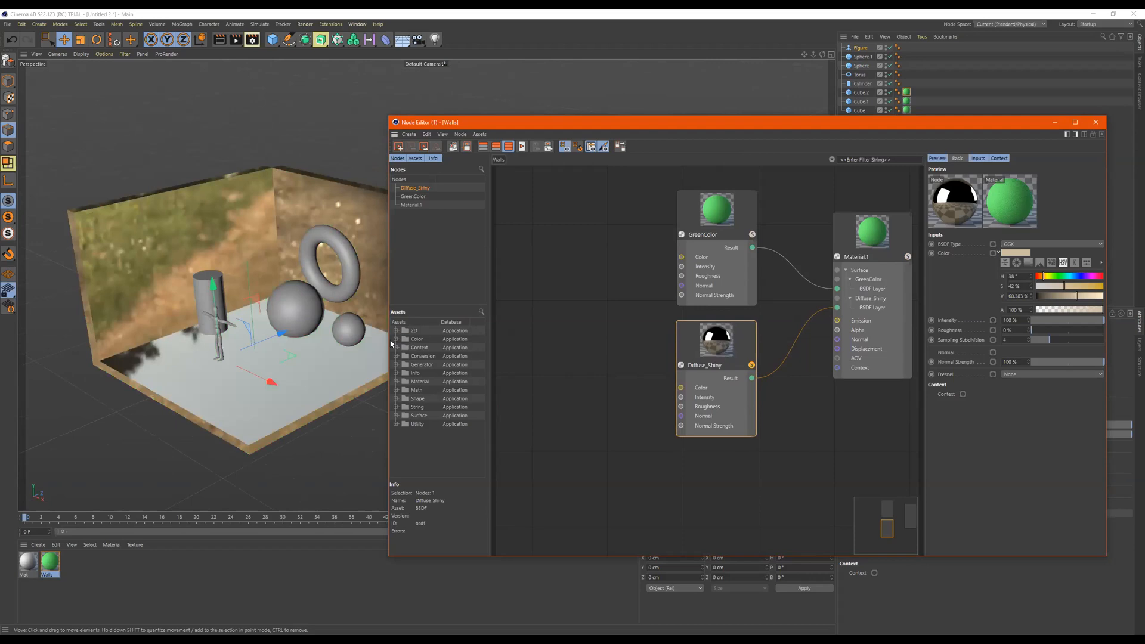
{"action": "left_click_drag", "start_coordinate": [232, 271], "coordinate": [128, 182], "text": "alt"}
{"action": "left_click_drag", "start_coordinate": [204, 272], "coordinate": [233, 163], "text": "alt"}
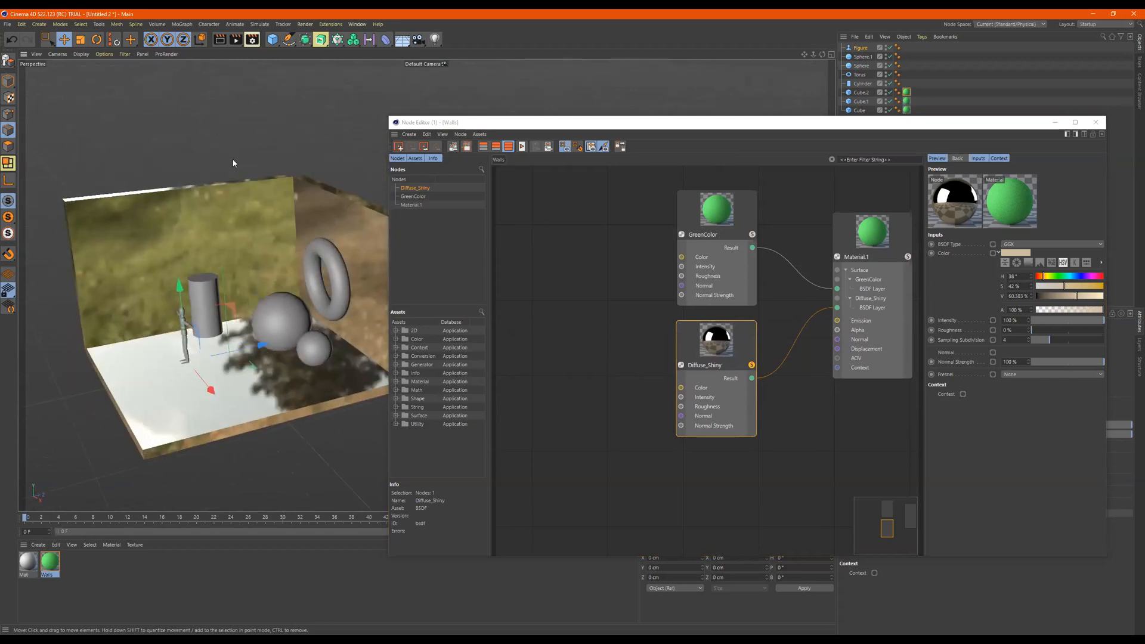
{"action": "left_click_drag", "start_coordinate": [200, 296], "coordinate": [263, 293], "text": "alt"}
{"action": "scroll", "coordinate": [771, 374], "scroll_direction": "down", "scroll_amount": 2}
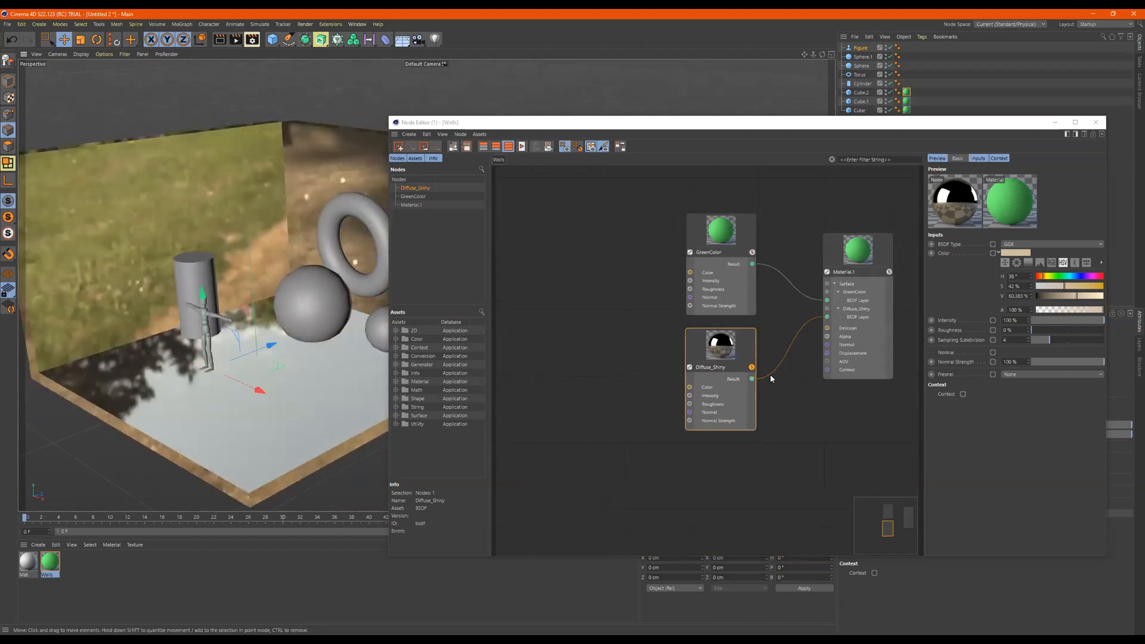
- Lower the GreenColor layer's strength in Material.1 to 54% to blend it with the Diffuse_Shiny layer
{"action": "left_click", "coordinate": [857, 251]}
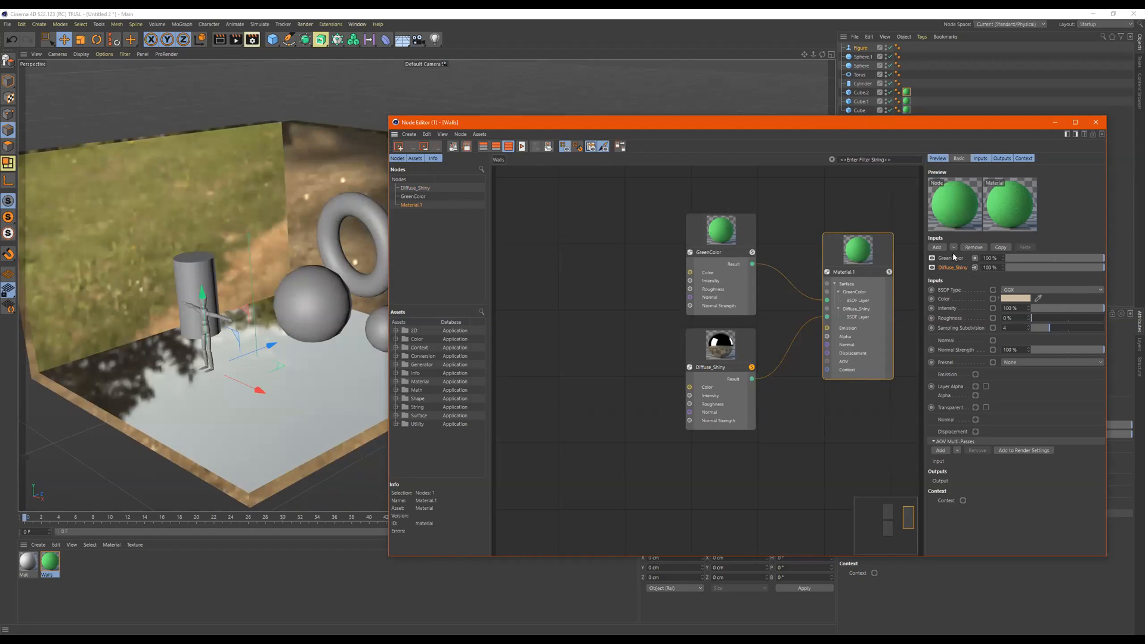
{"action": "left_click", "coordinate": [1073, 257]}
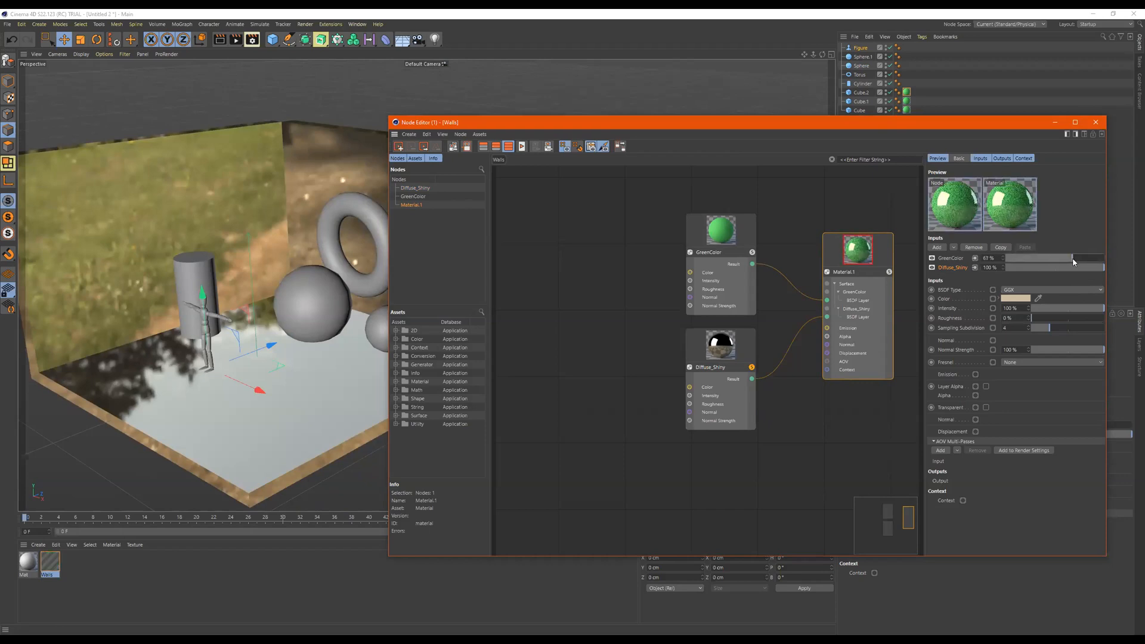
{"action": "left_click_drag", "start_coordinate": [1073, 260], "coordinate": [1059, 264]}
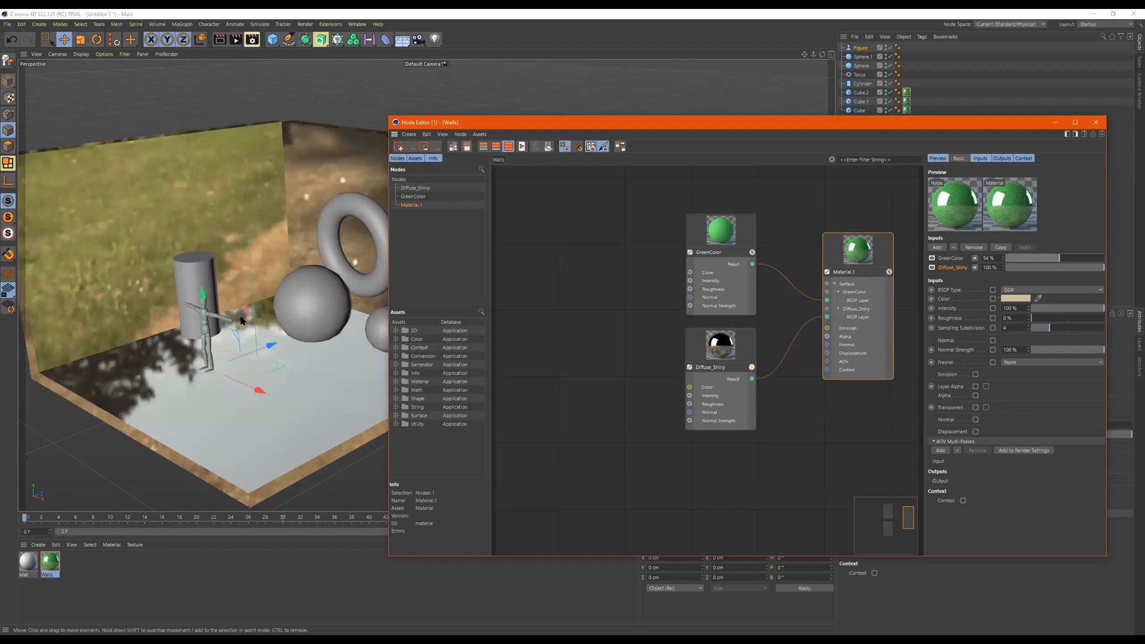
- Solo the complete Material.1, turn its solo off again and examine the blended material on the walls and floor
{"action": "left_click_drag", "start_coordinate": [262, 231], "coordinate": [313, 200], "text": "alt"}
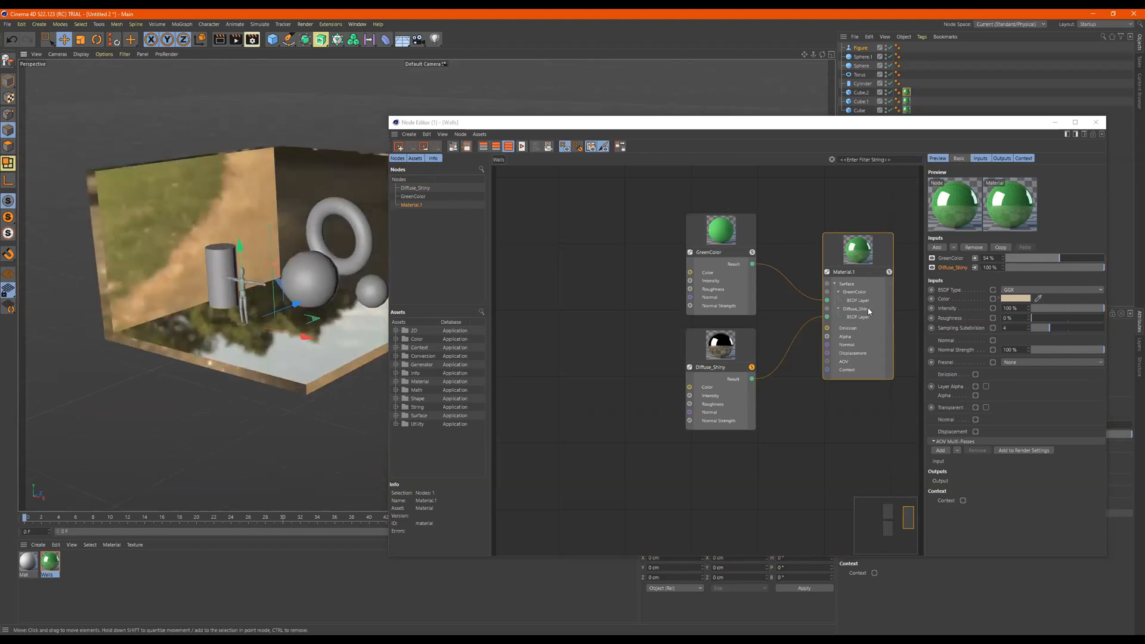
{"action": "left_click", "coordinate": [889, 272]}
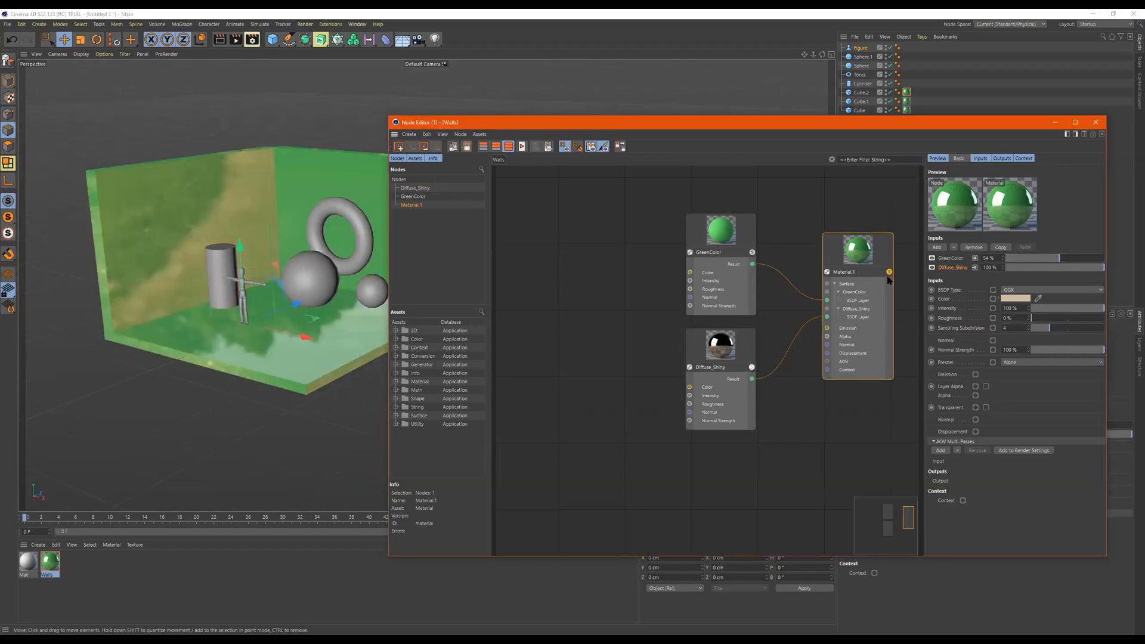
{"action": "left_click", "coordinate": [889, 273]}
{"action": "left_click_drag", "start_coordinate": [252, 361], "coordinate": [234, 341], "text": "alt"}
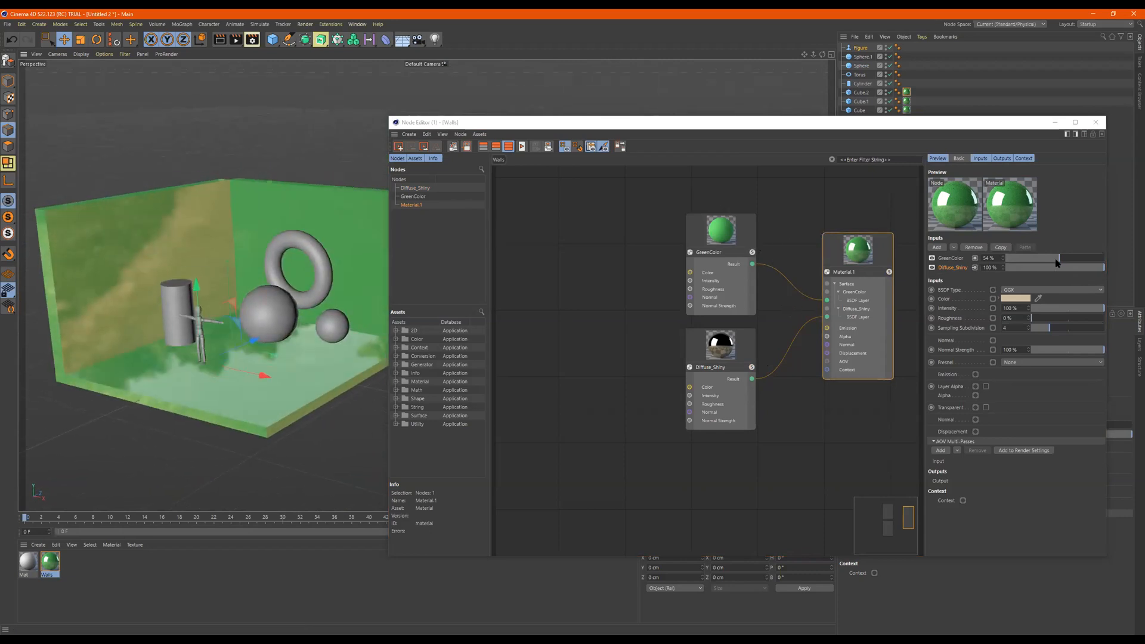
- Set the GreenColor layer's strength in Material.1 to 56% and shift the Node Editor window partly over the room
{"action": "left_click_drag", "start_coordinate": [1067, 257], "coordinate": [1082, 259]}
{"action": "left_click_drag", "start_coordinate": [1092, 260], "coordinate": [1059, 261]}
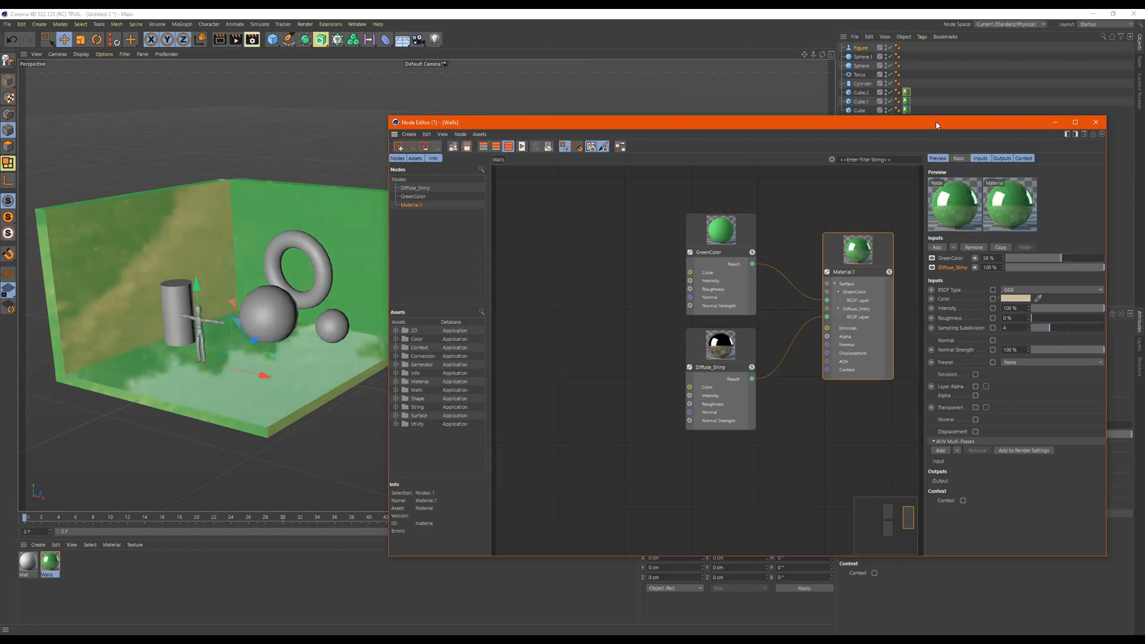
{"action": "left_click_drag", "start_coordinate": [935, 122], "coordinate": [804, 117]}
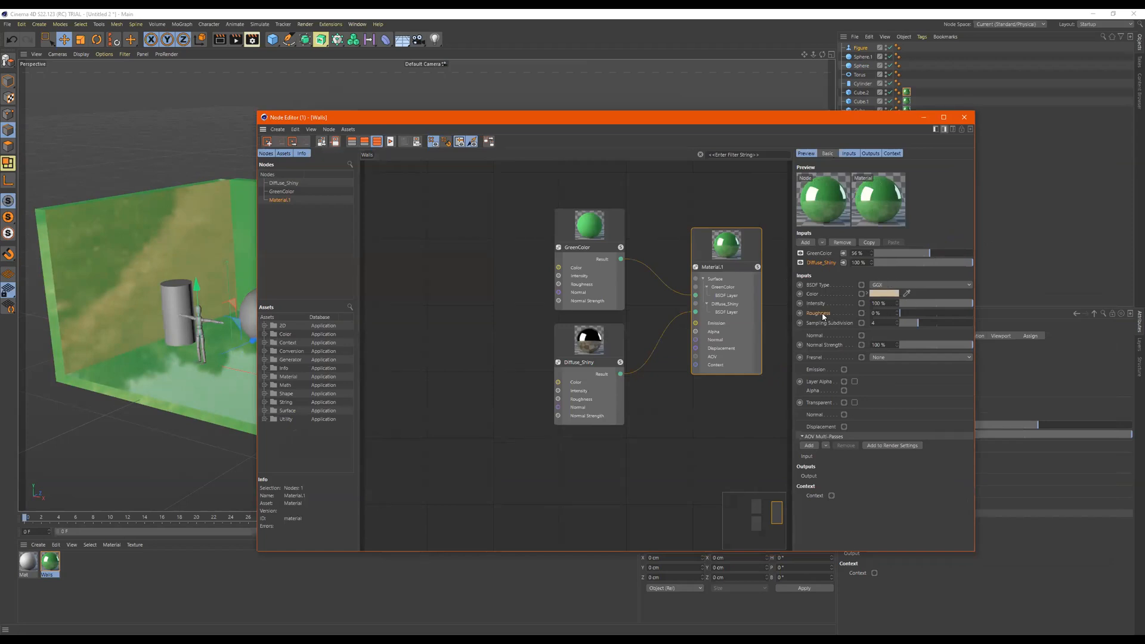
- Compare the settings of the Diffuse_Shiny and GreenColor nodes with their layer settings in Material.1
{"action": "left_click", "coordinate": [602, 341]}
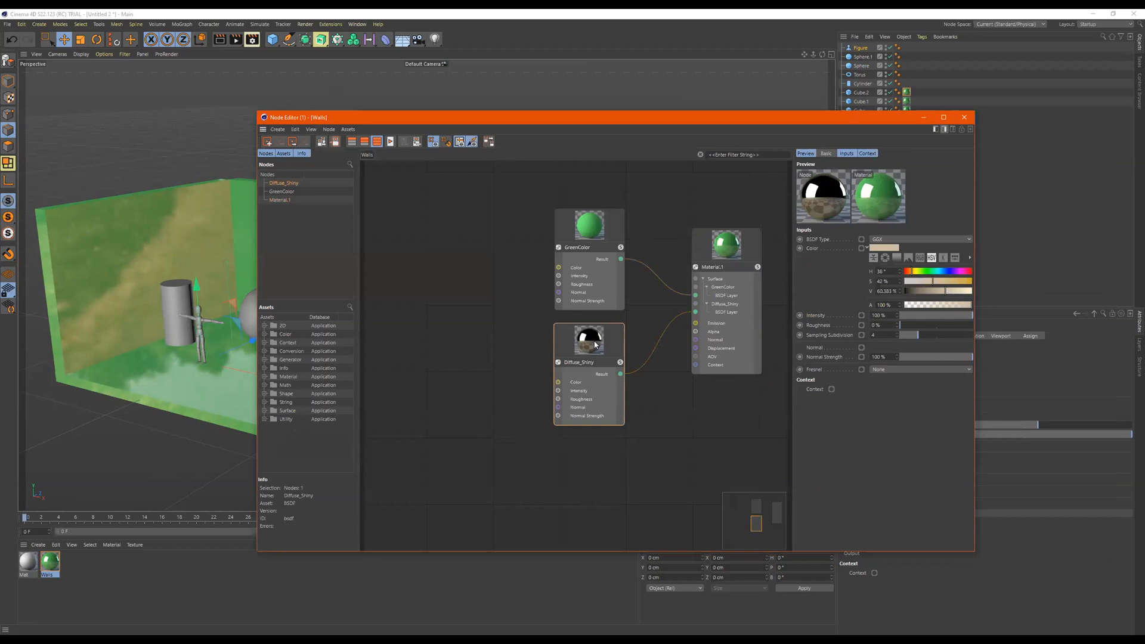
{"action": "left_click", "coordinate": [693, 318]}
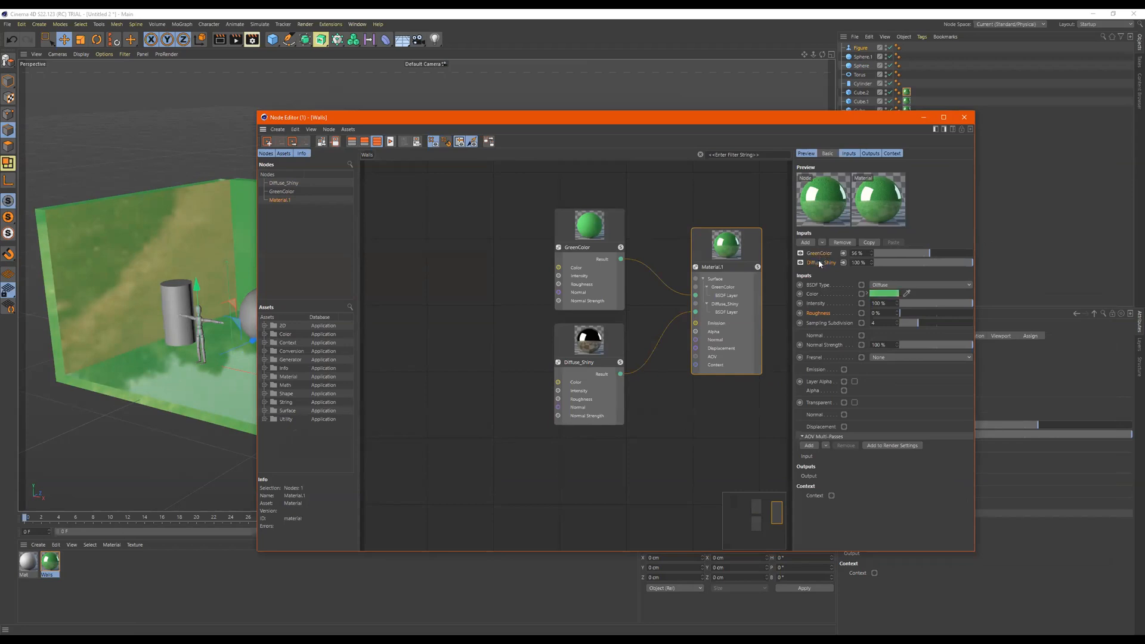
{"action": "left_click", "coordinate": [592, 242]}
{"action": "left_click", "coordinate": [586, 347]}
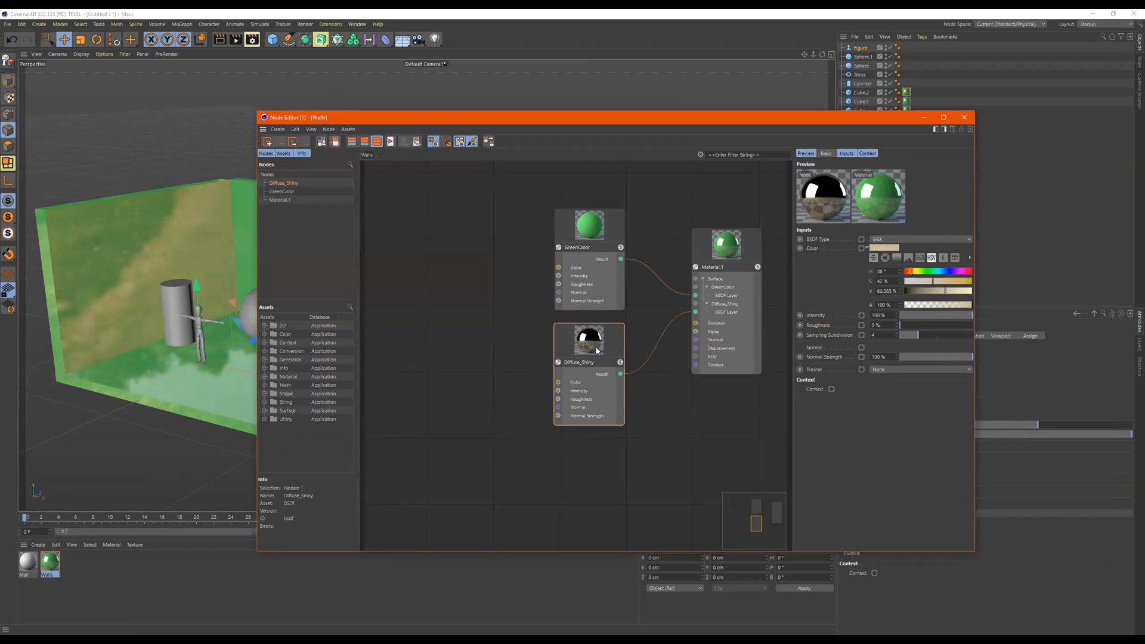
- Set the Diffuse_Shiny layer's roughness to 29% from within Material.1 and inspect the node previews up close
{"action": "left_click", "coordinate": [752, 255]}
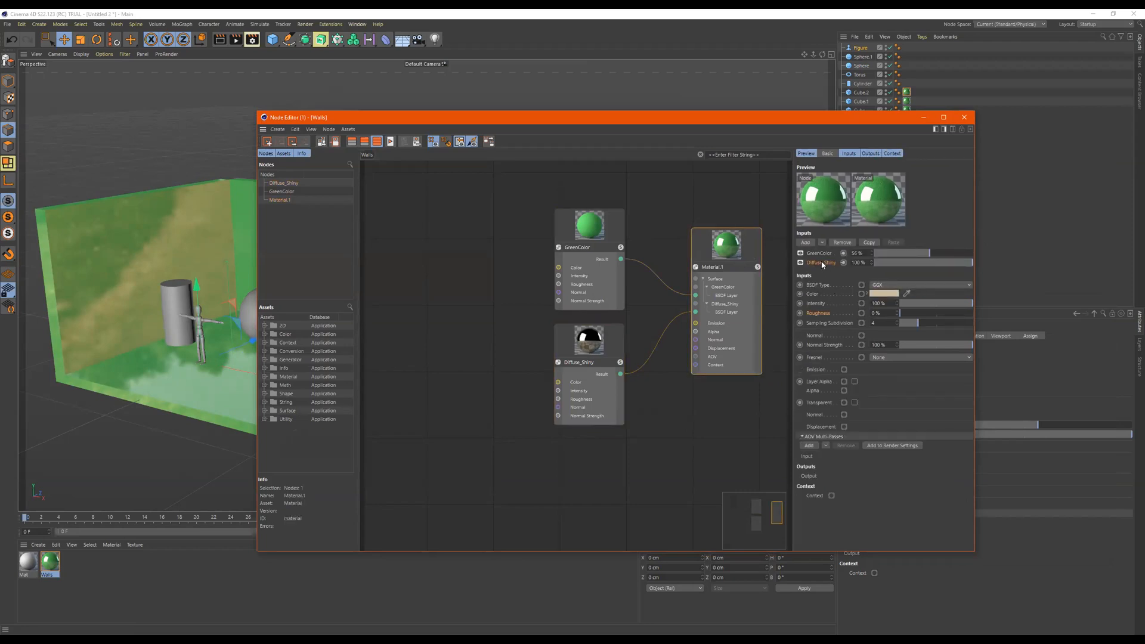
{"action": "left_click_drag", "start_coordinate": [897, 313], "coordinate": [921, 313]}
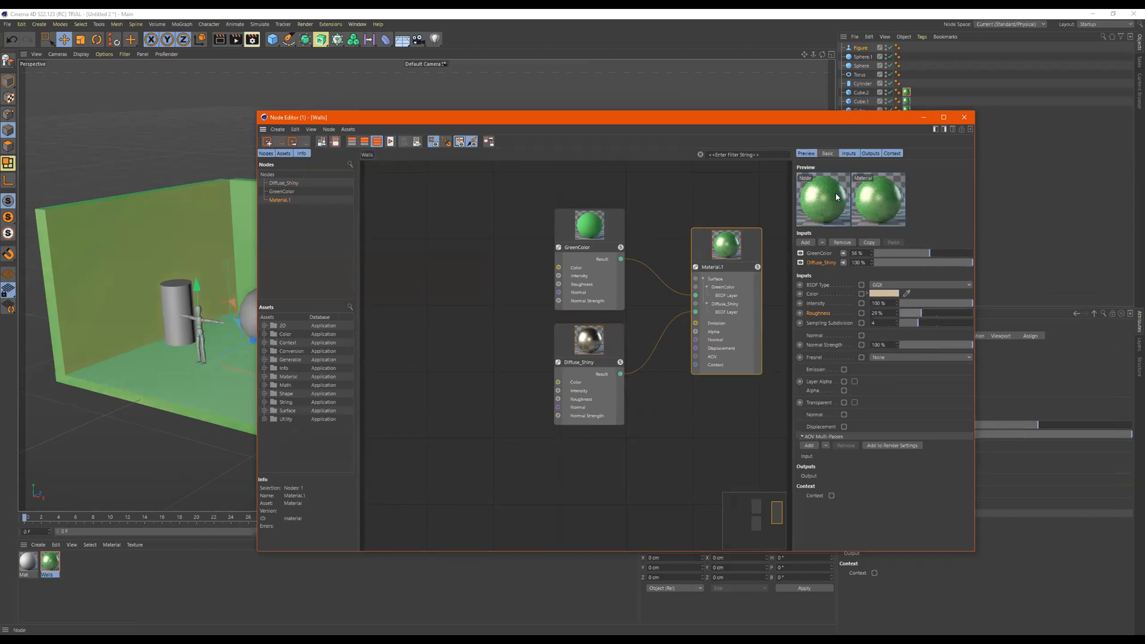
{"action": "scroll", "coordinate": [721, 251], "scroll_direction": "up", "scroll_amount": 5}
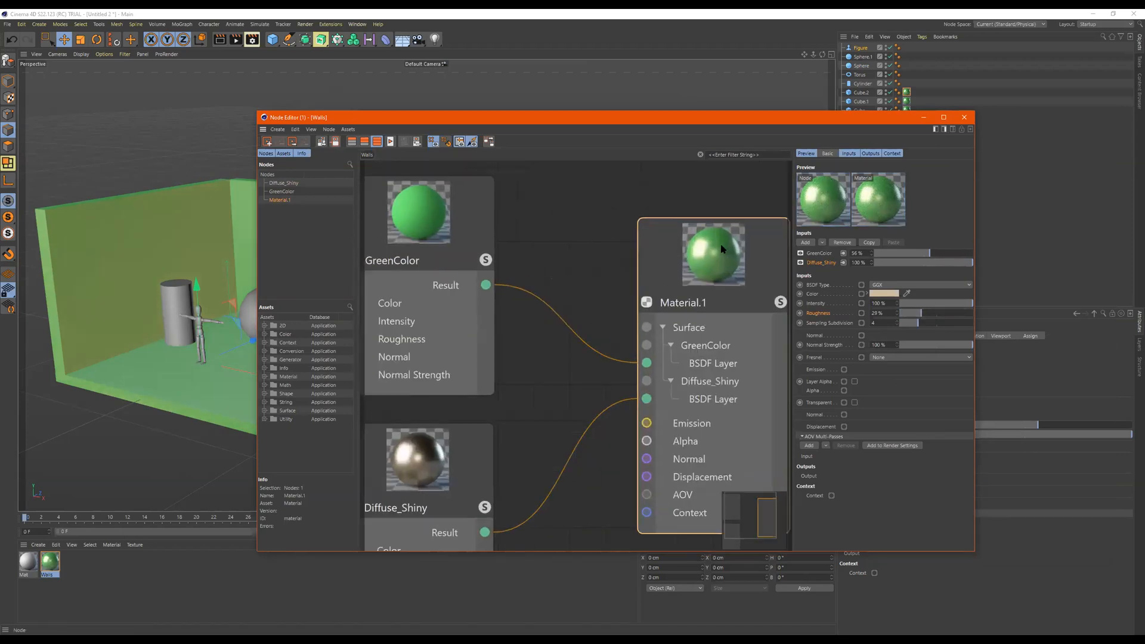